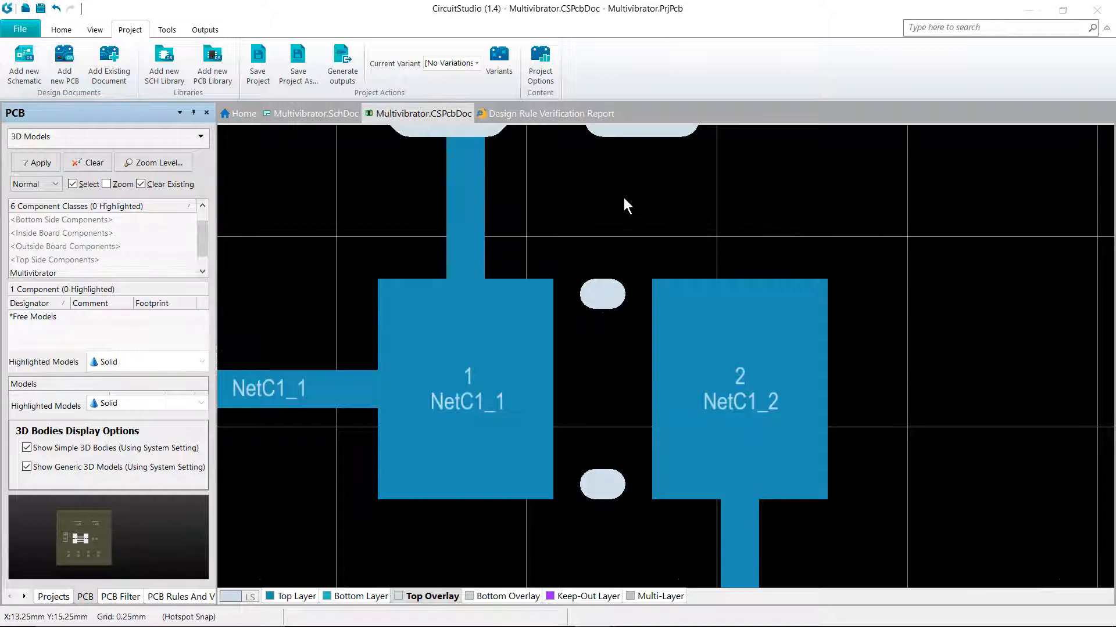
Review the project's available output files and compare the output commands offered for the PCB and schematic documents.
left_click(344, 65)
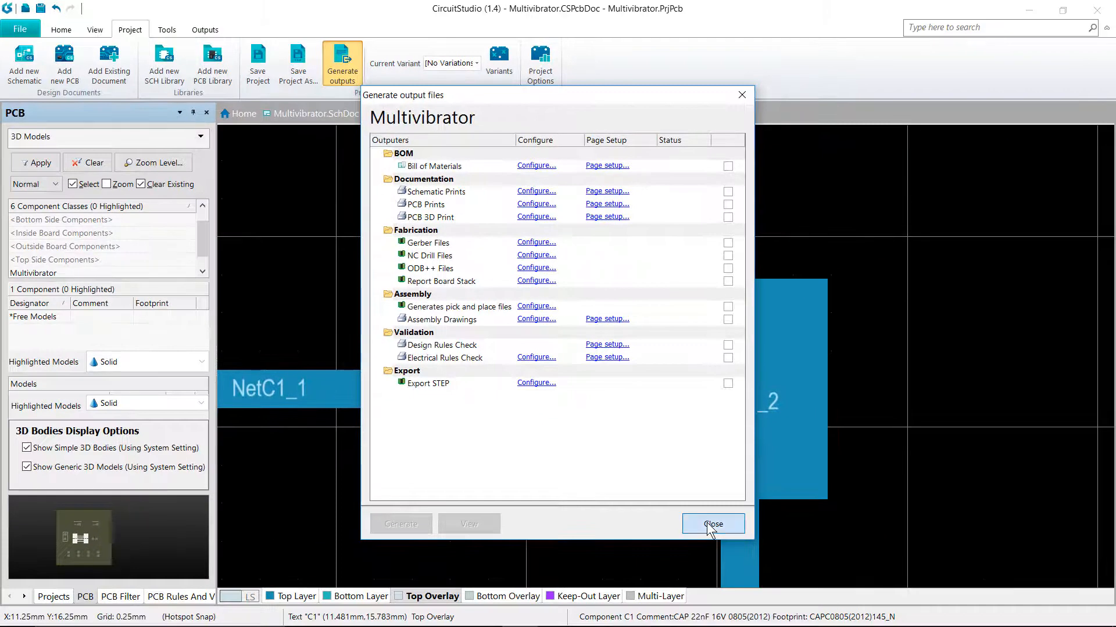
left_click(713, 525)
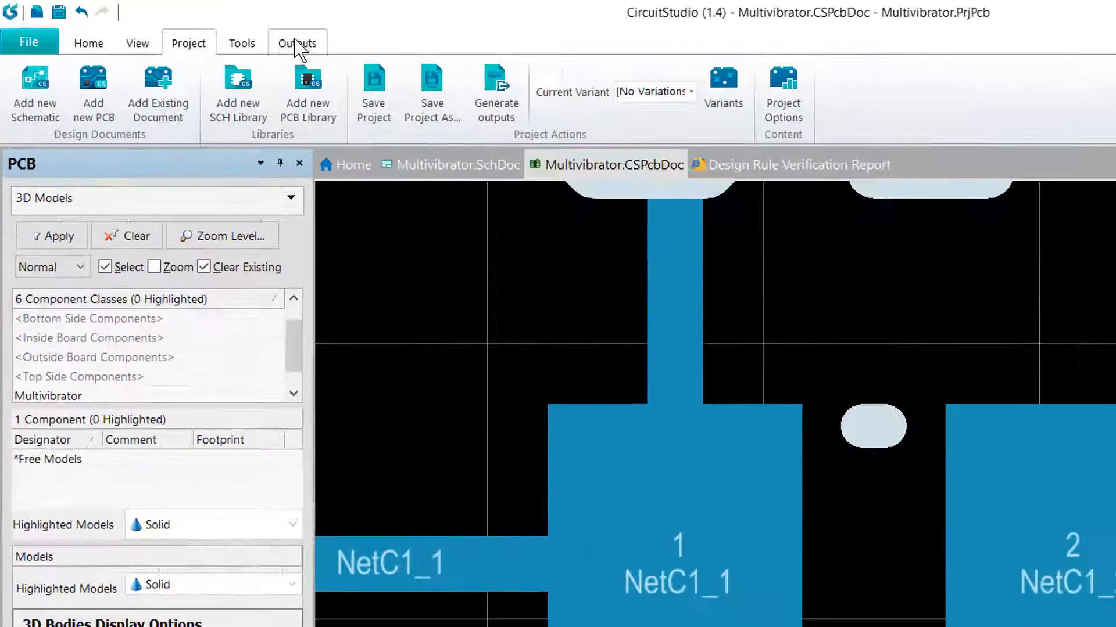
left_click(203, 29)
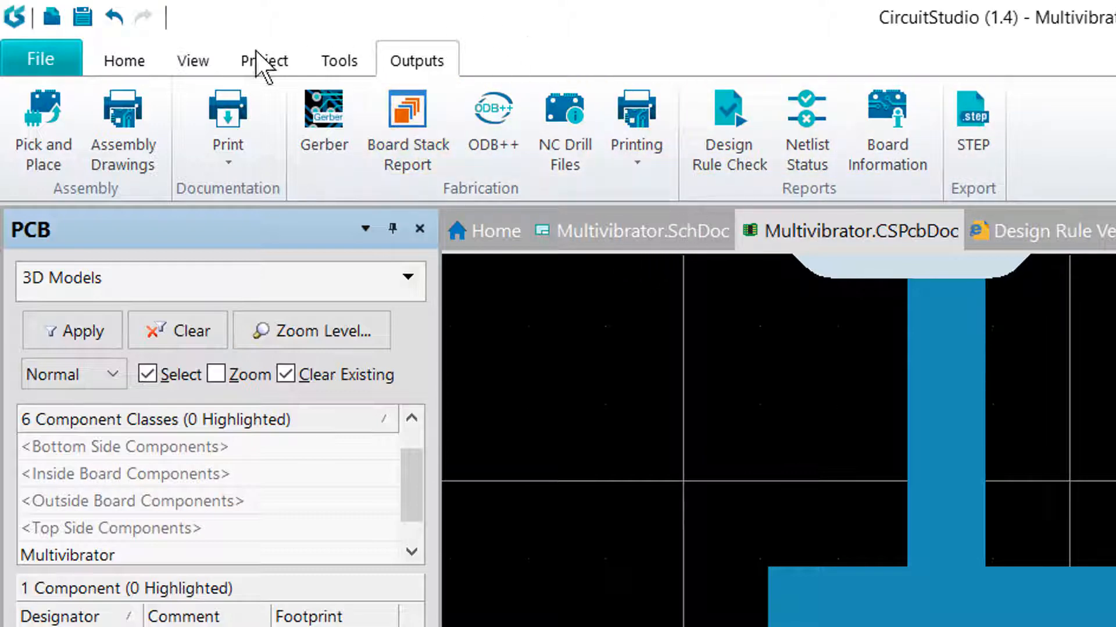
left_click(671, 236)
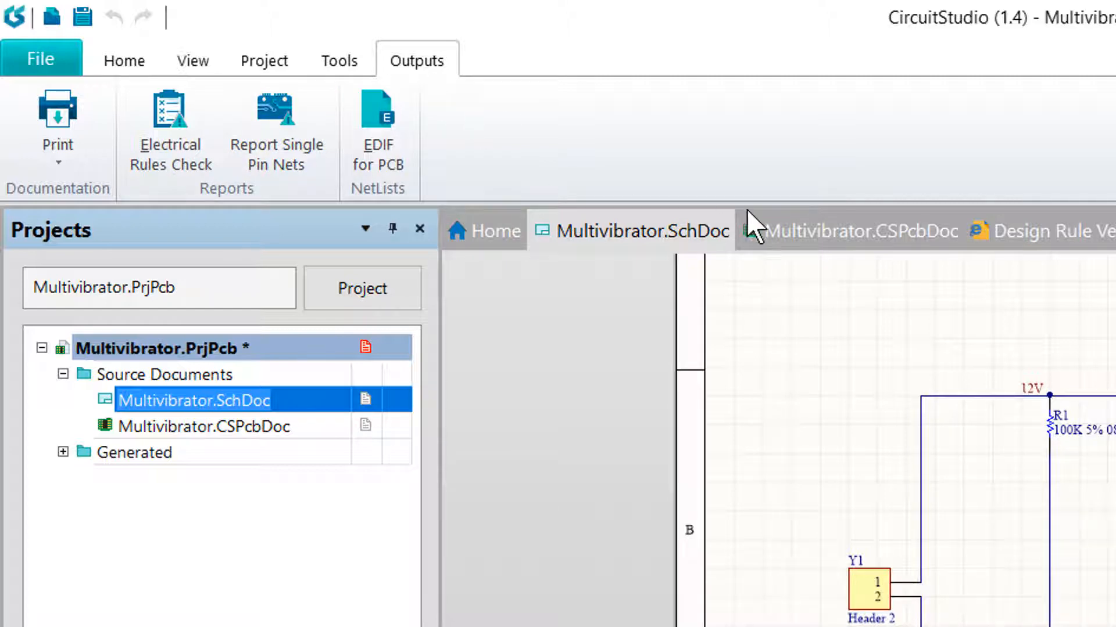
left_click(828, 228)
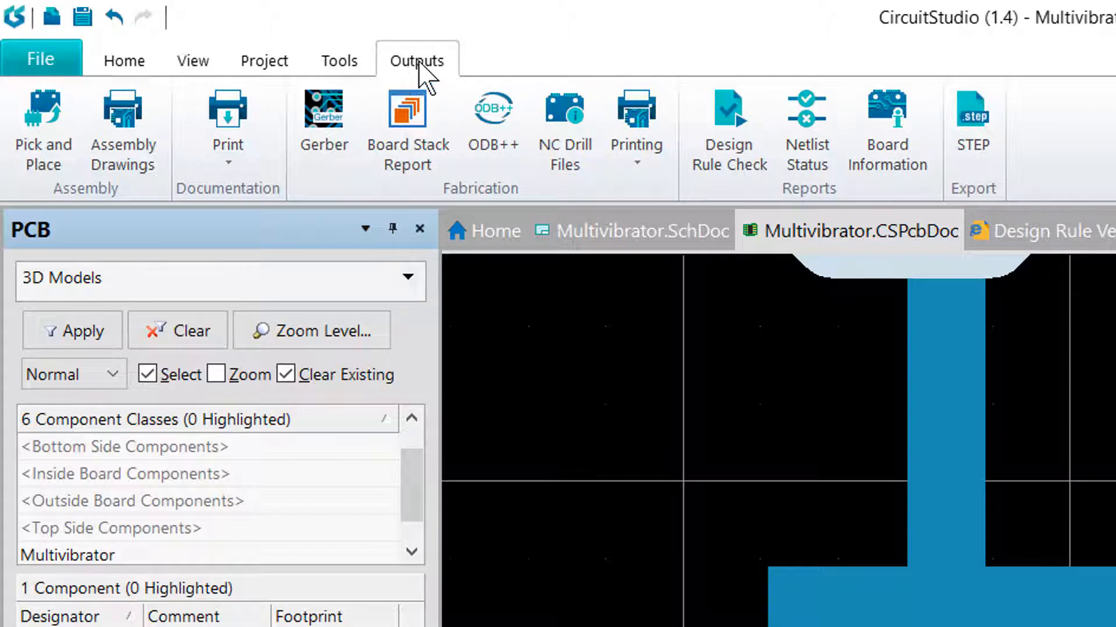
left_click(644, 239)
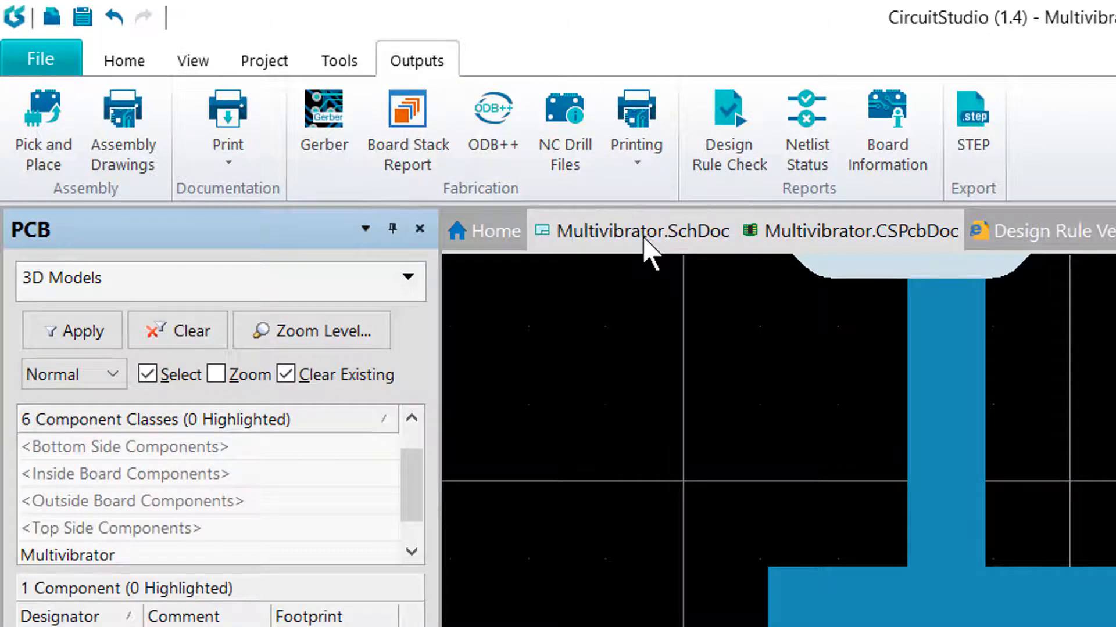
left_click(790, 238)
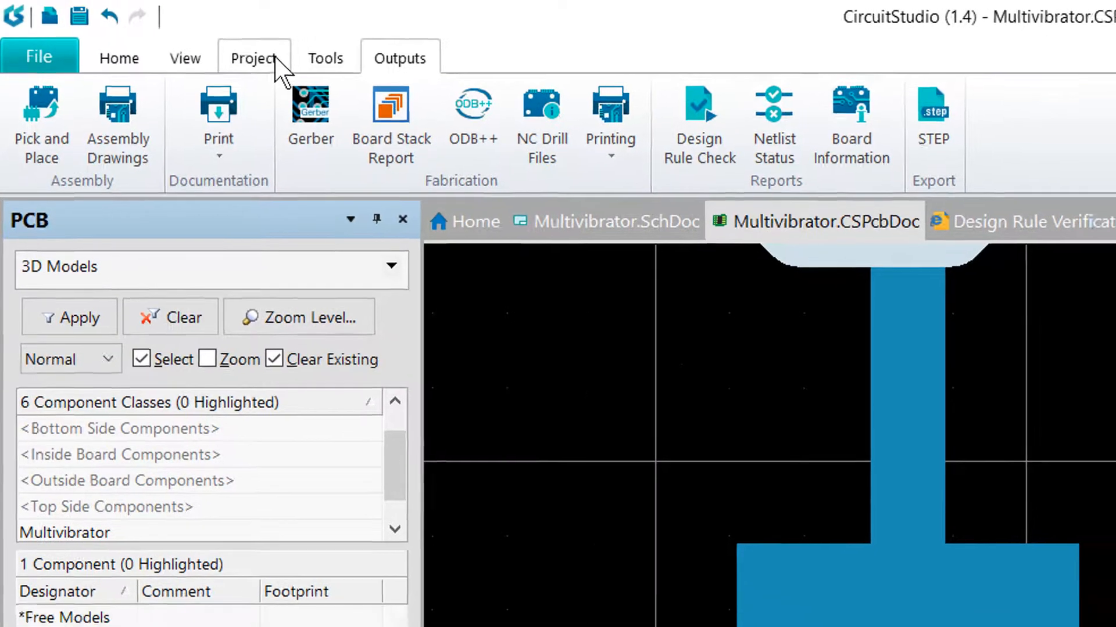
Check the output path in the general options of the Multivibrator project, and leave the options without saving.
left_click(279, 63)
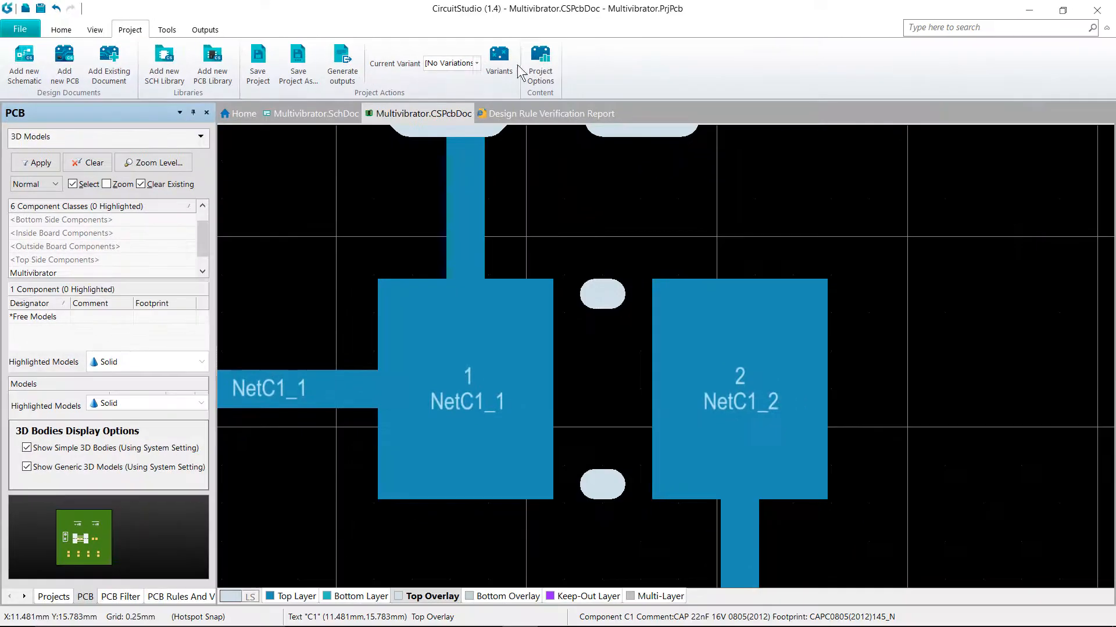
left_click(540, 68)
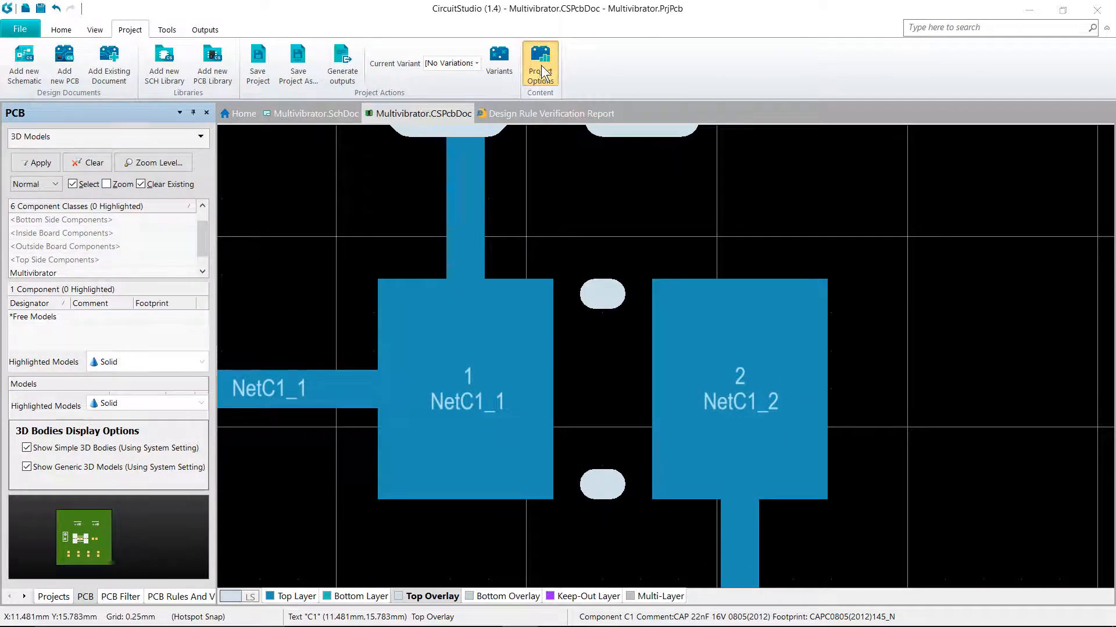
left_click(415, 147)
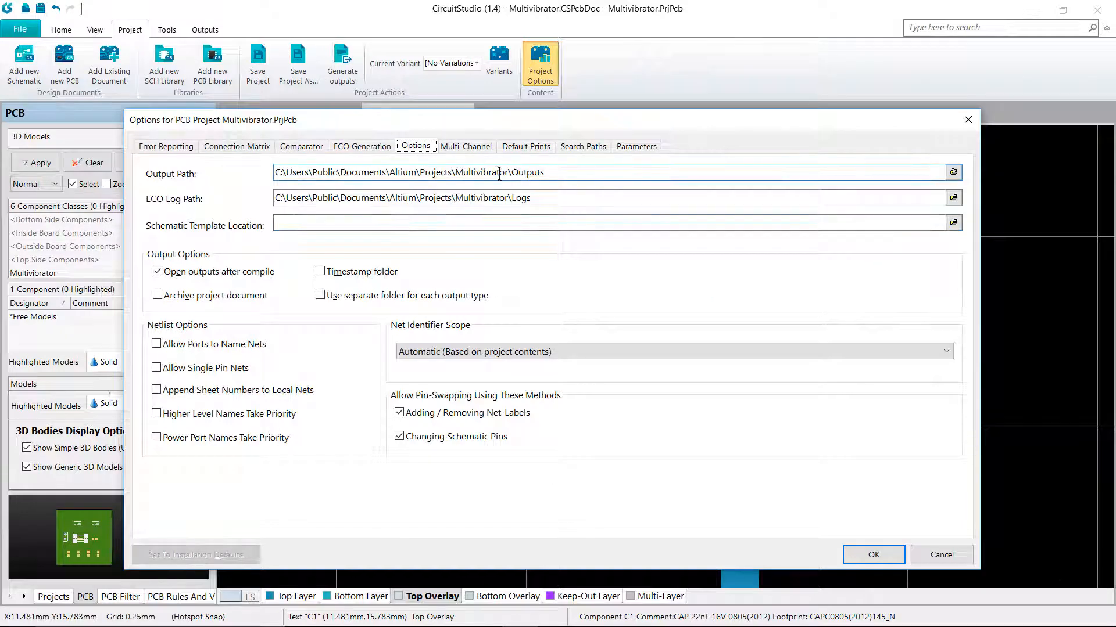
left_click_drag(568, 172, 214, 174)
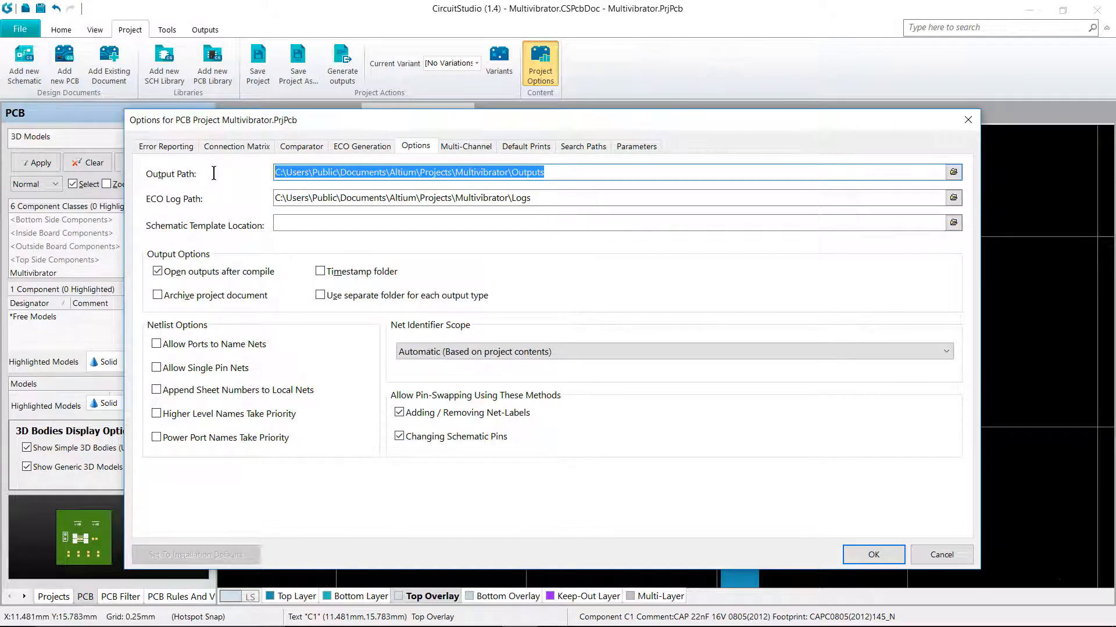
left_click(929, 555)
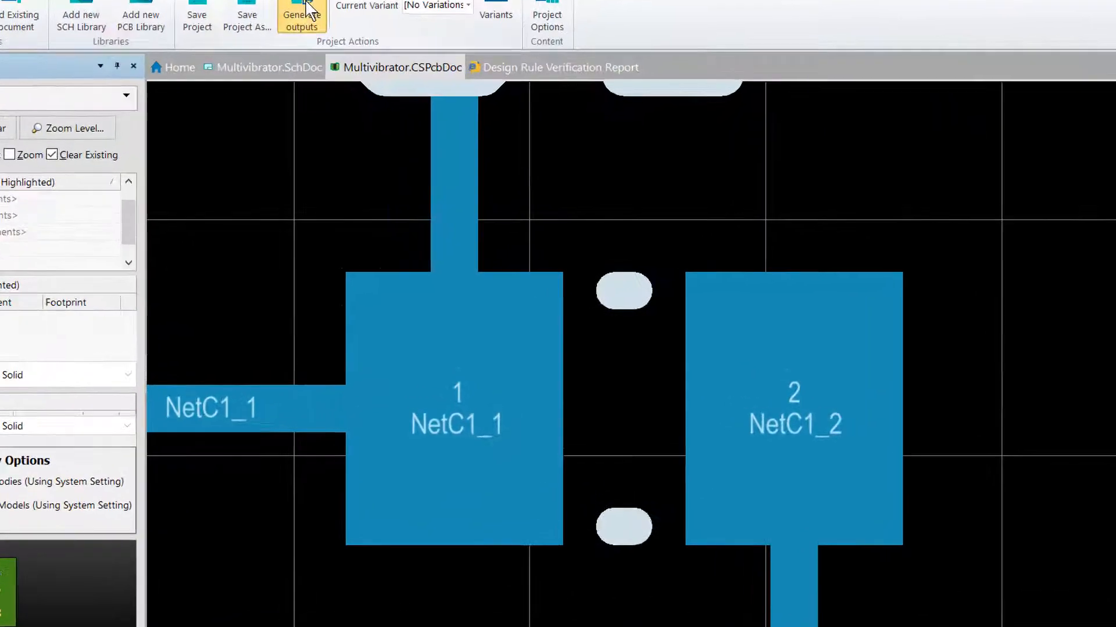
Review the list of output files that can be generated for the Multivibrator project.
left_click(342, 64)
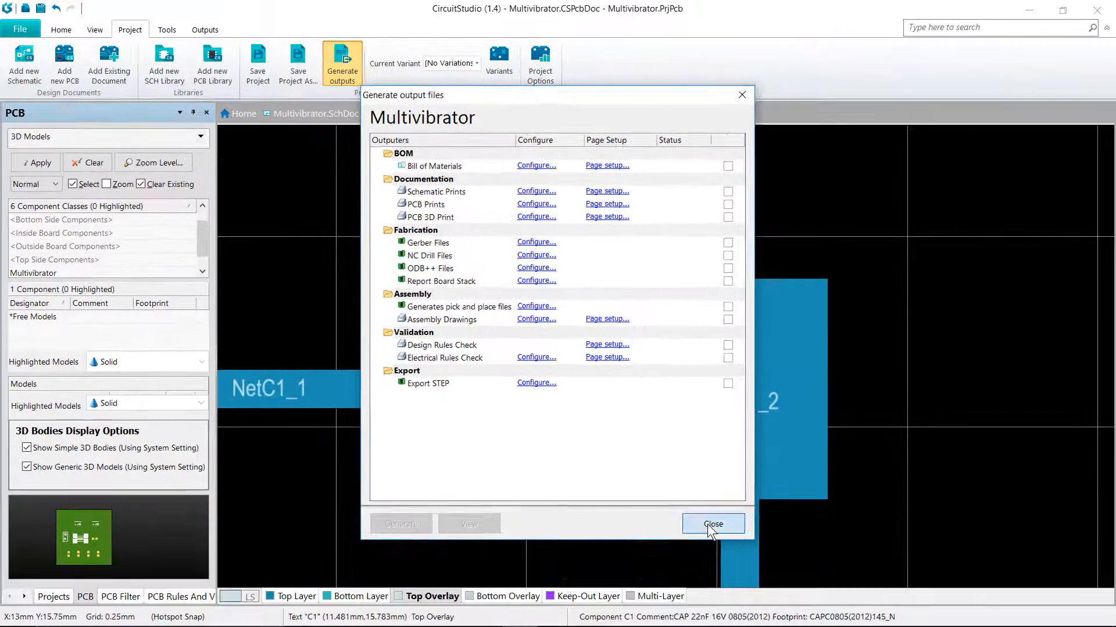
left_click(738, 556)
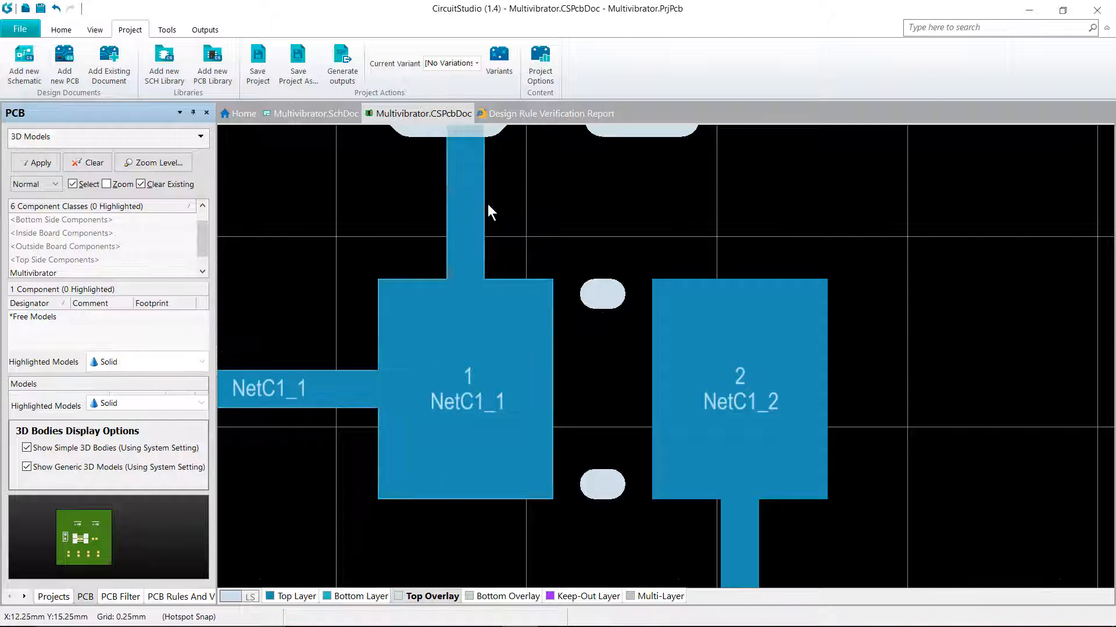
left_click(353, 64)
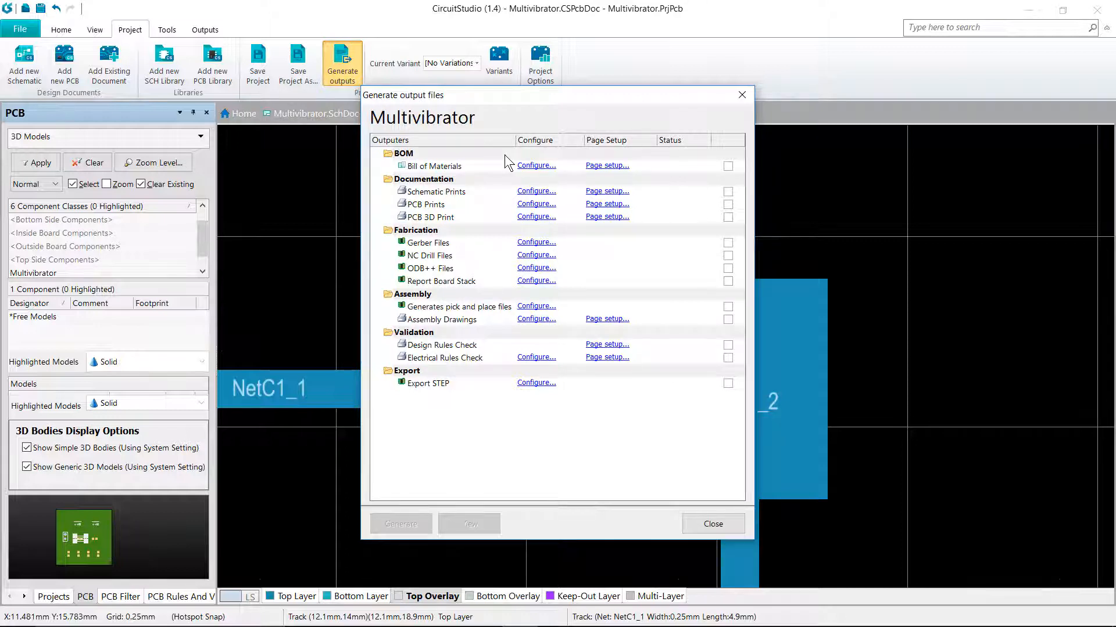
left_click(742, 95)
Expand the generated documents in the Multivibrator project tree to see which output files it contains.
left_click(63, 599)
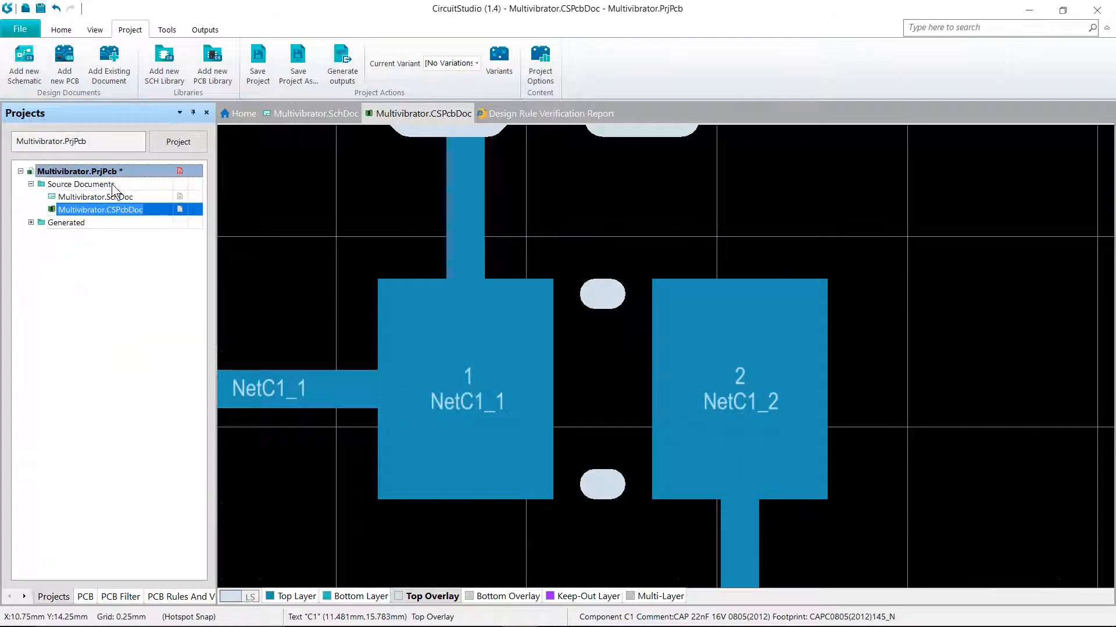
left_click(31, 223)
left_click(41, 236)
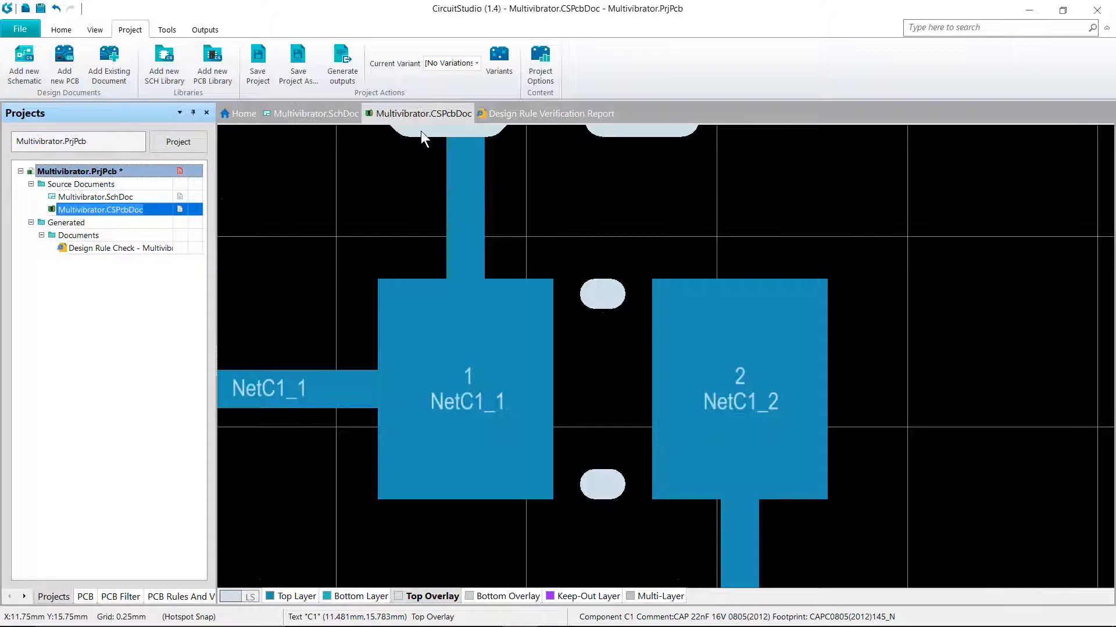
Enable Gerber Files and Bill of Materials in the project's list of output files to generate.
left_click(343, 69)
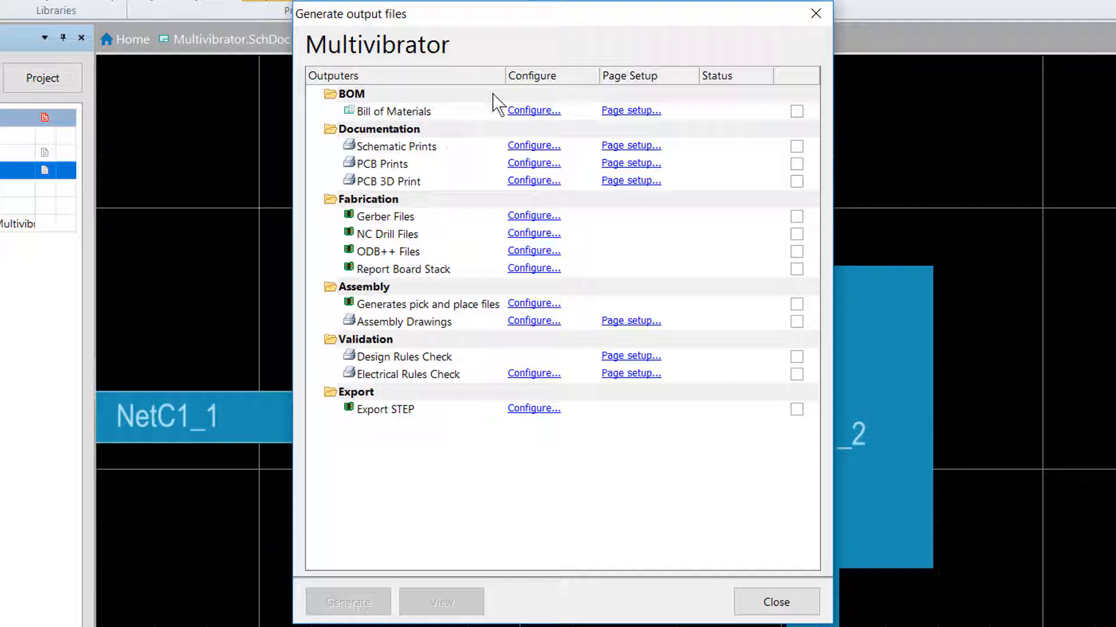
left_click(795, 217)
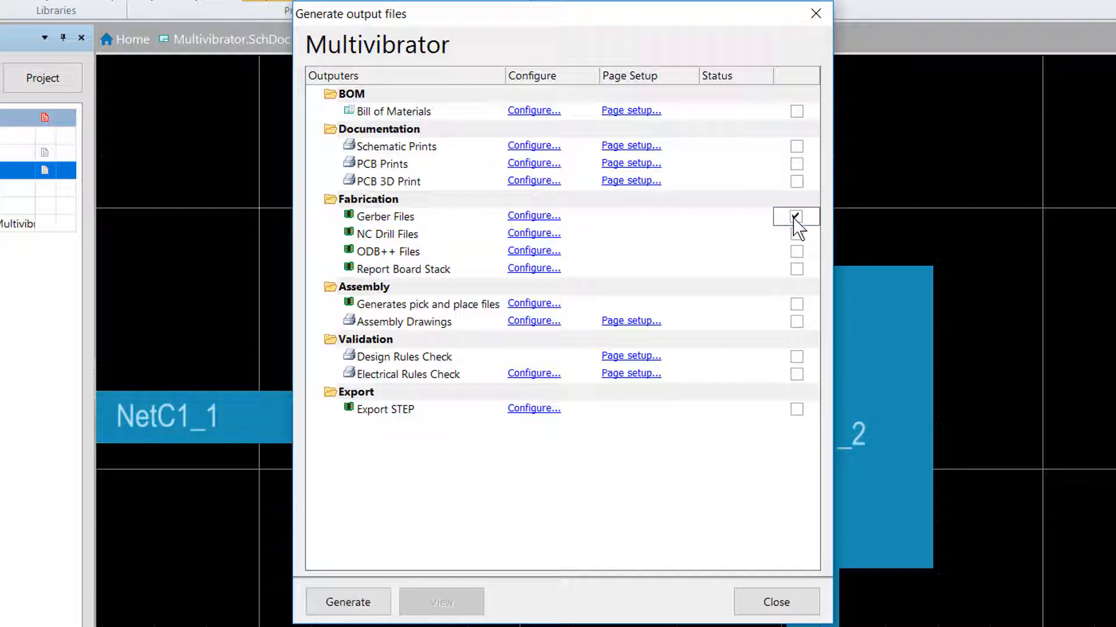
left_click(799, 114)
Set the Gerber output units to millimetres and turn on plotting for all used layers.
left_click(523, 221)
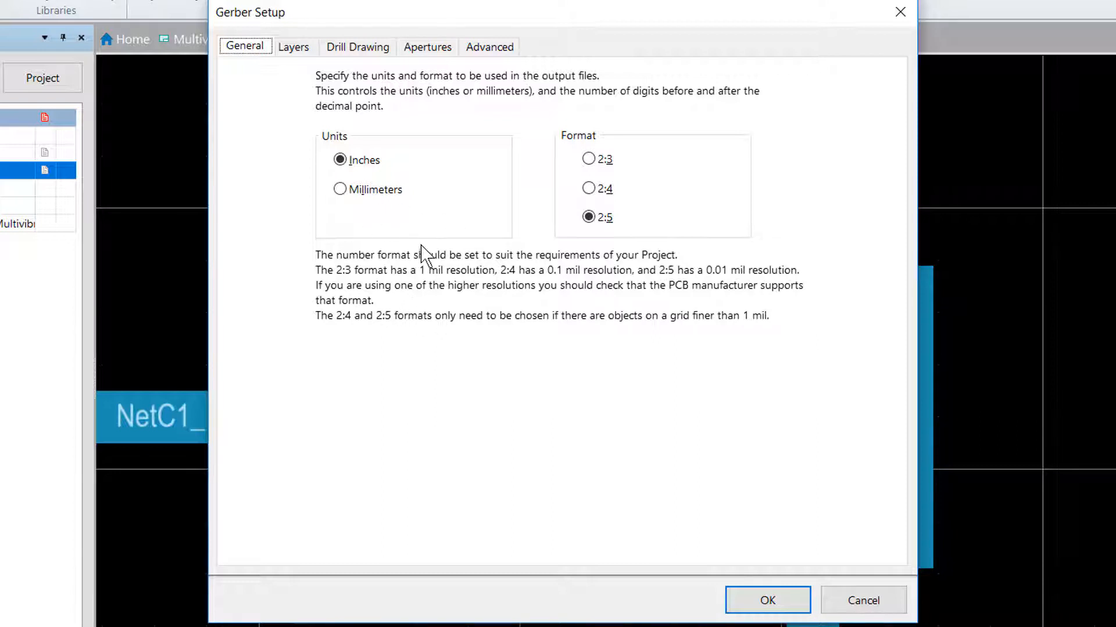
left_click(341, 192)
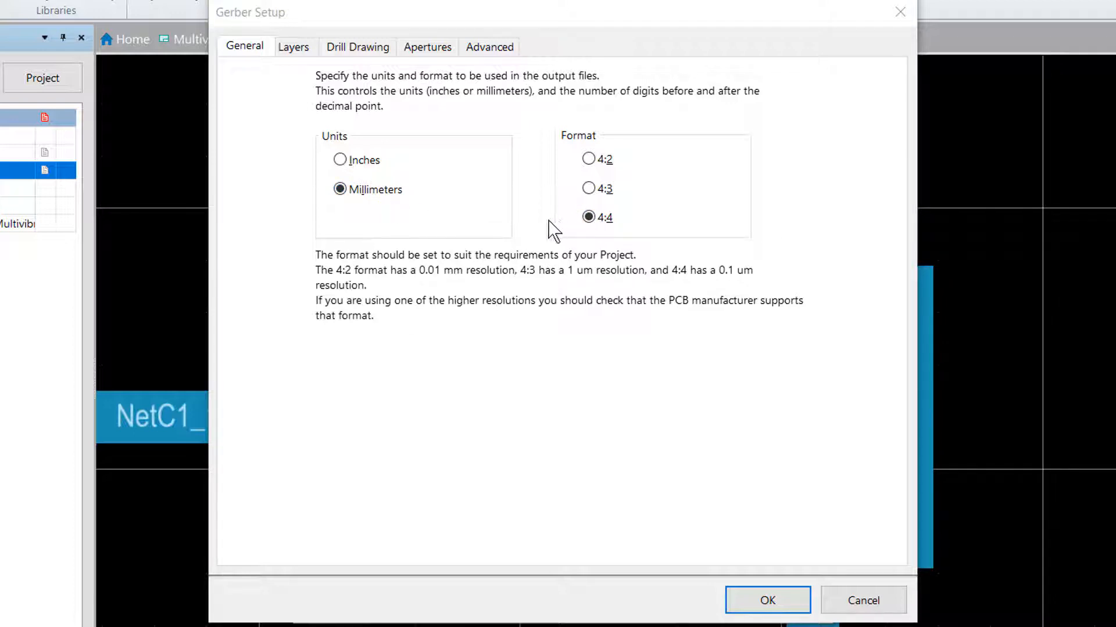
left_click(298, 49)
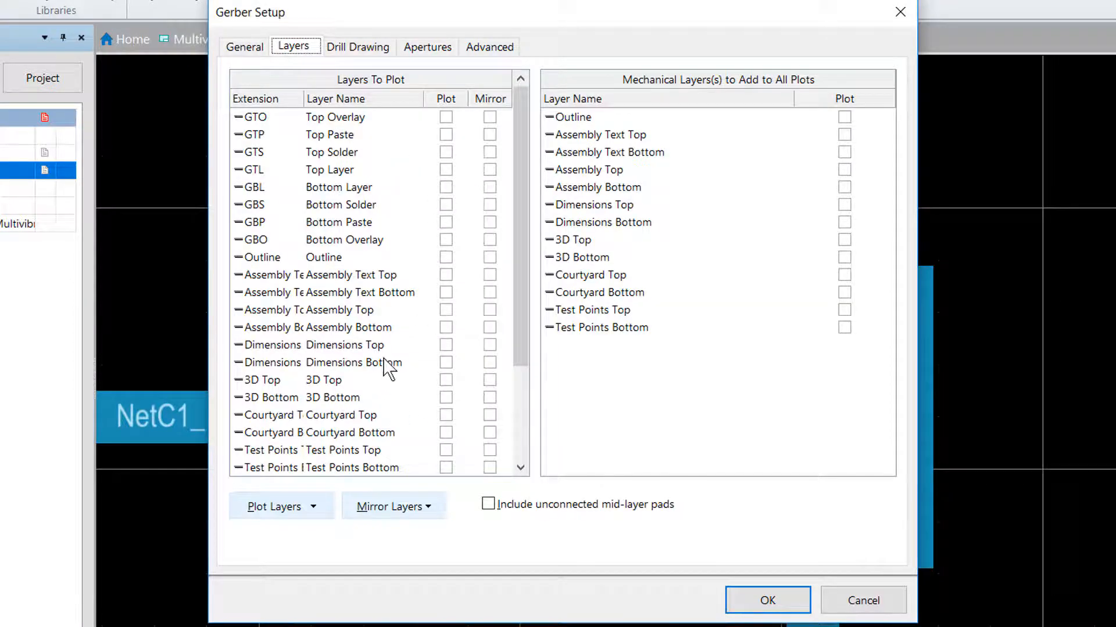
left_click(301, 509)
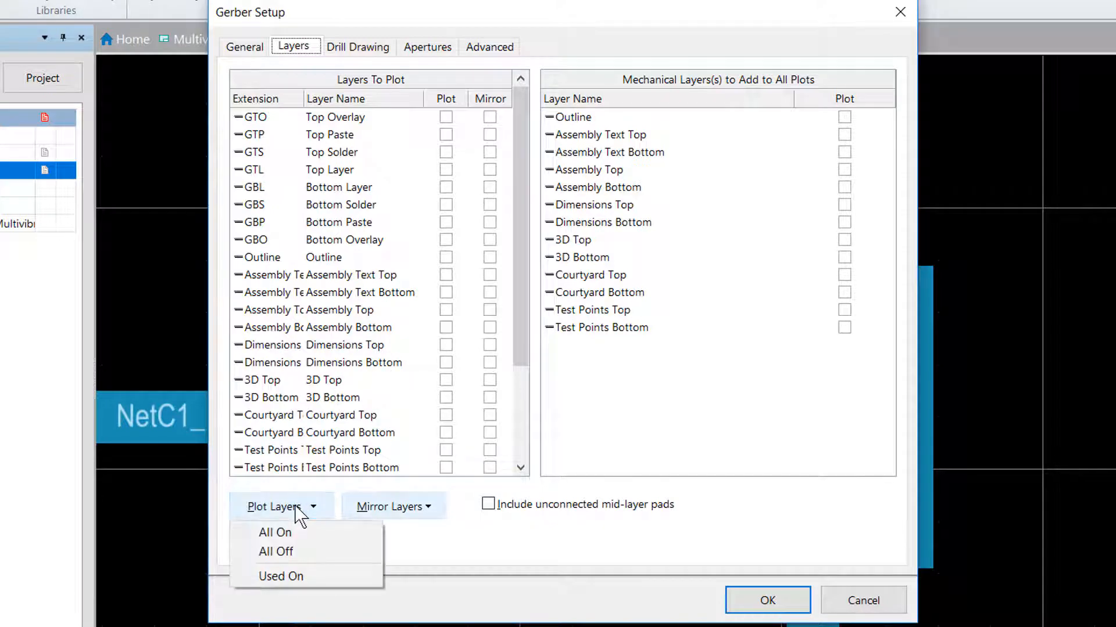
left_click(301, 577)
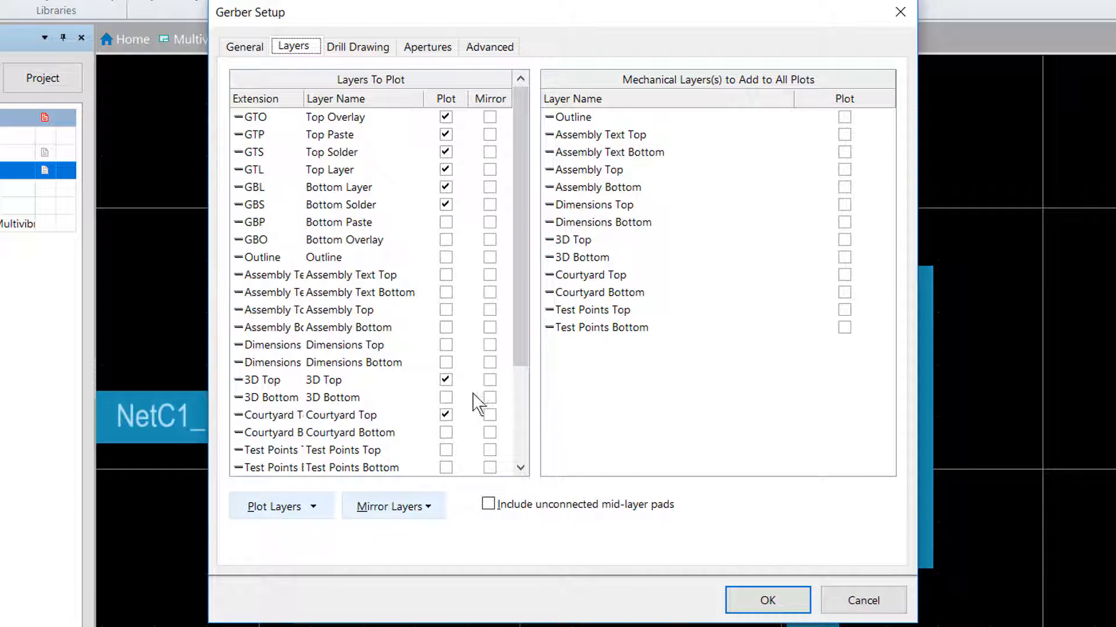
Exclude the 3D Top, Courtyard Top, Top Pad Master and Bottom Pad Master layers from the Gerber plots.
left_click_drag(521, 331, 534, 430)
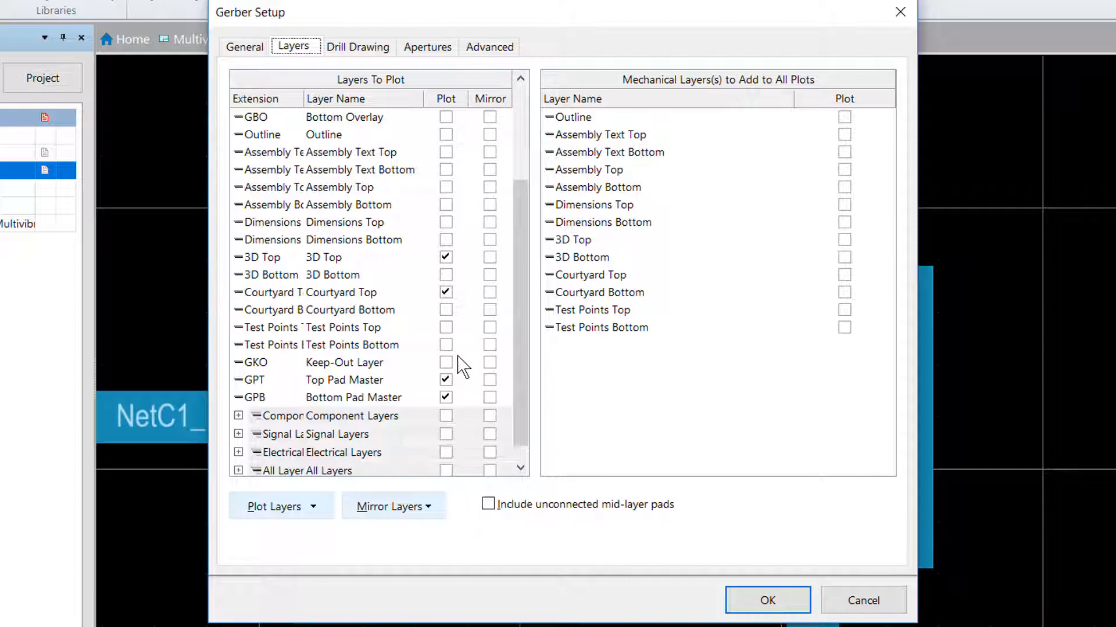
left_click(446, 259)
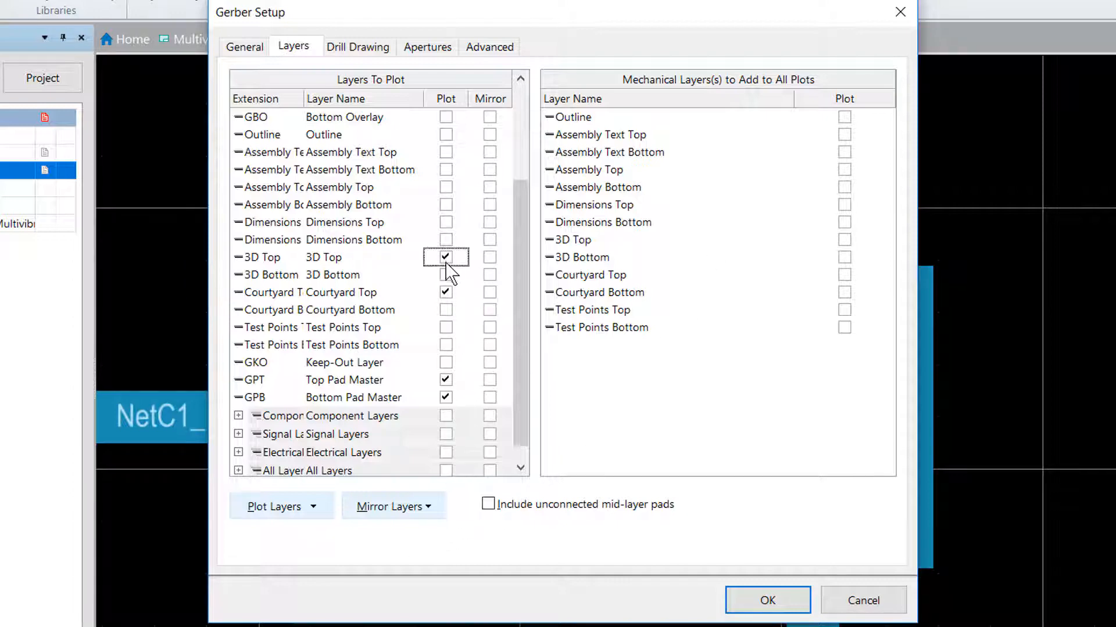
left_click(446, 292)
left_click(445, 380)
left_click(447, 399)
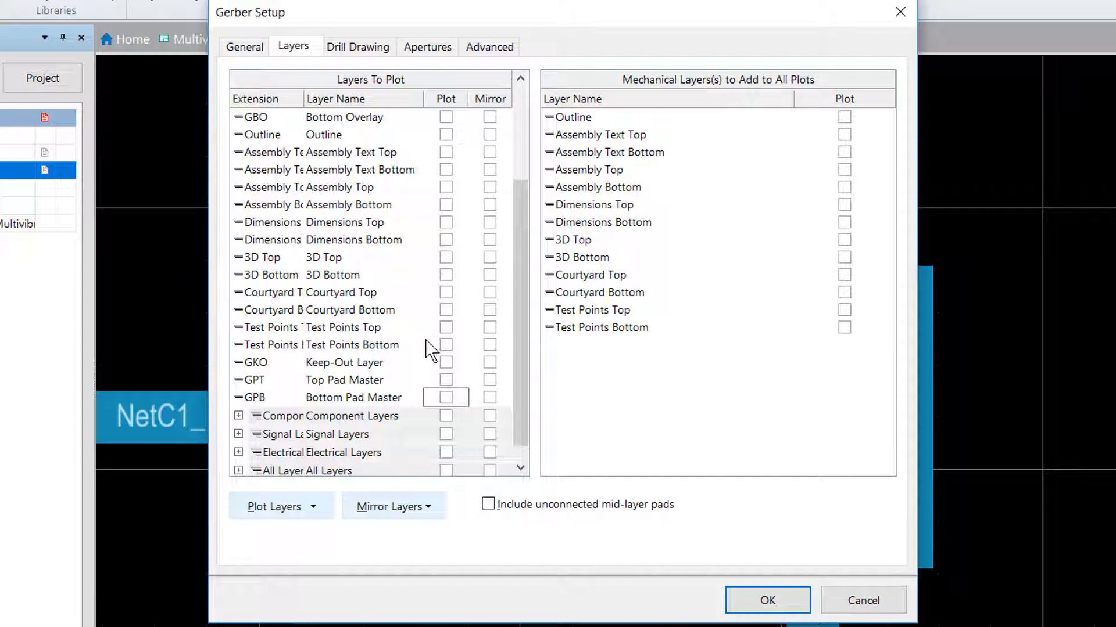
Set the Gerber position on film to reference the relative origin and accept the Gerber setup.
left_click(497, 48)
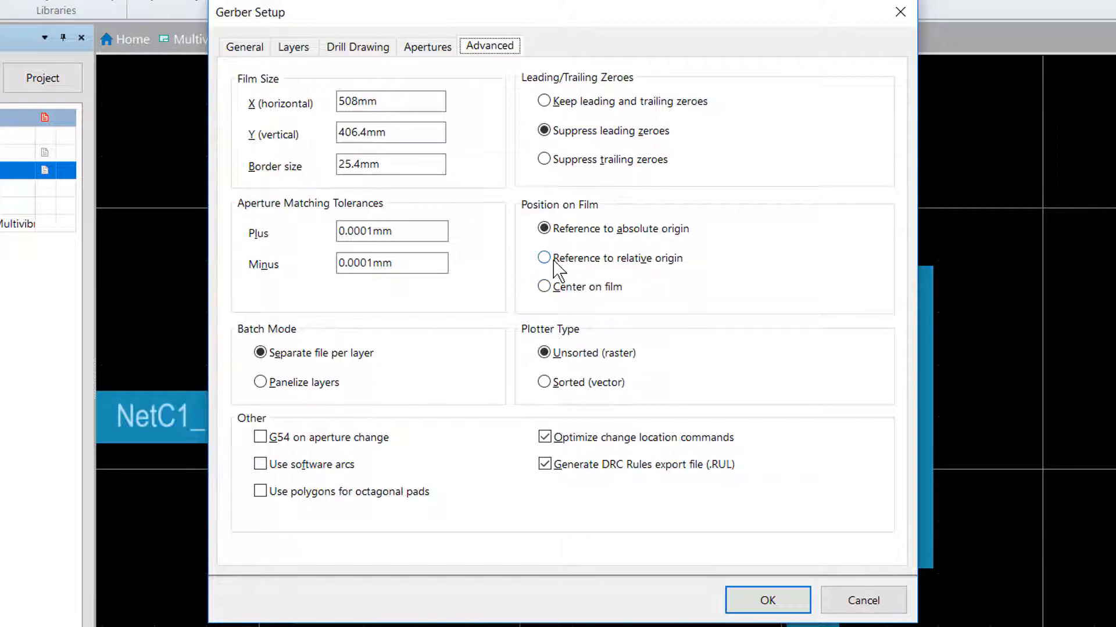
left_click(581, 260)
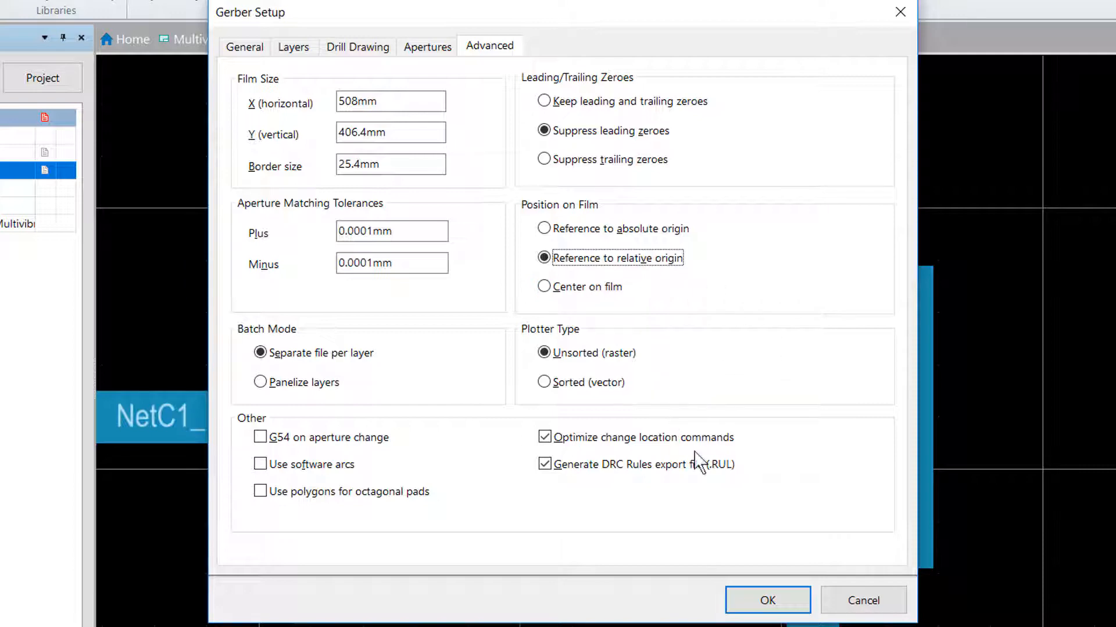
left_click(766, 601)
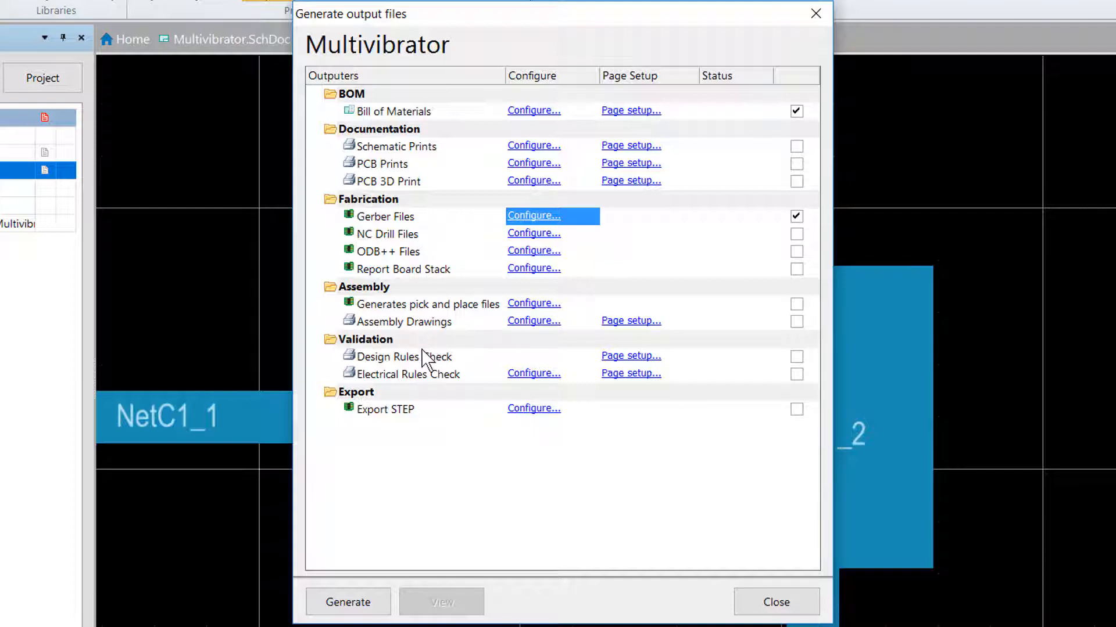
In the bill of materials configuration, remove Footprint and Comment from the grouped columns, and group the parts by Comment again.
left_click(531, 116)
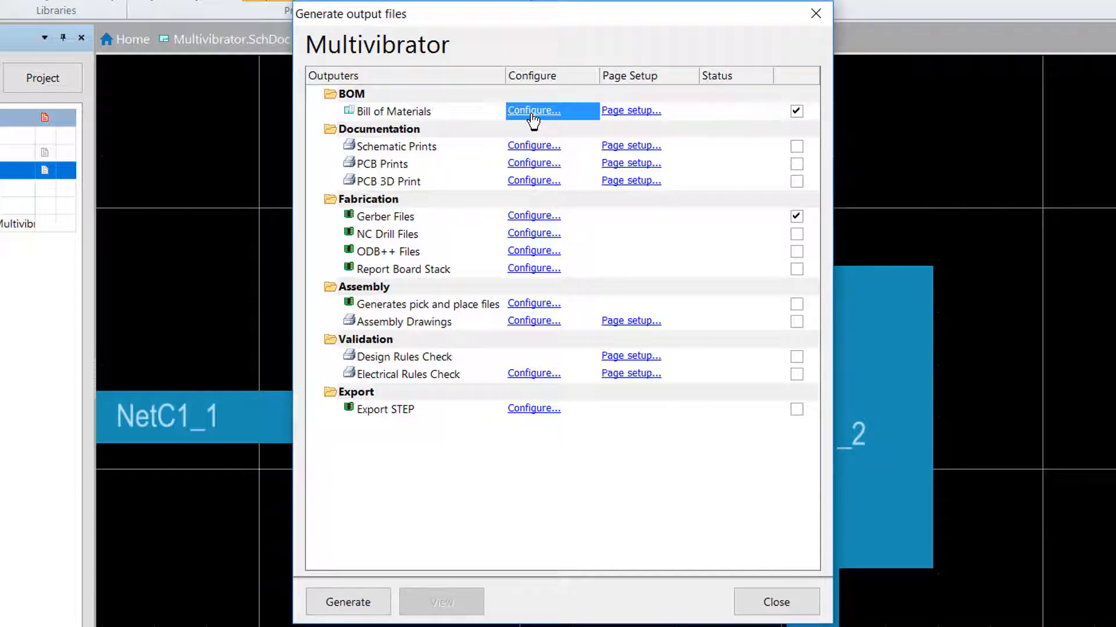
left_click(532, 112)
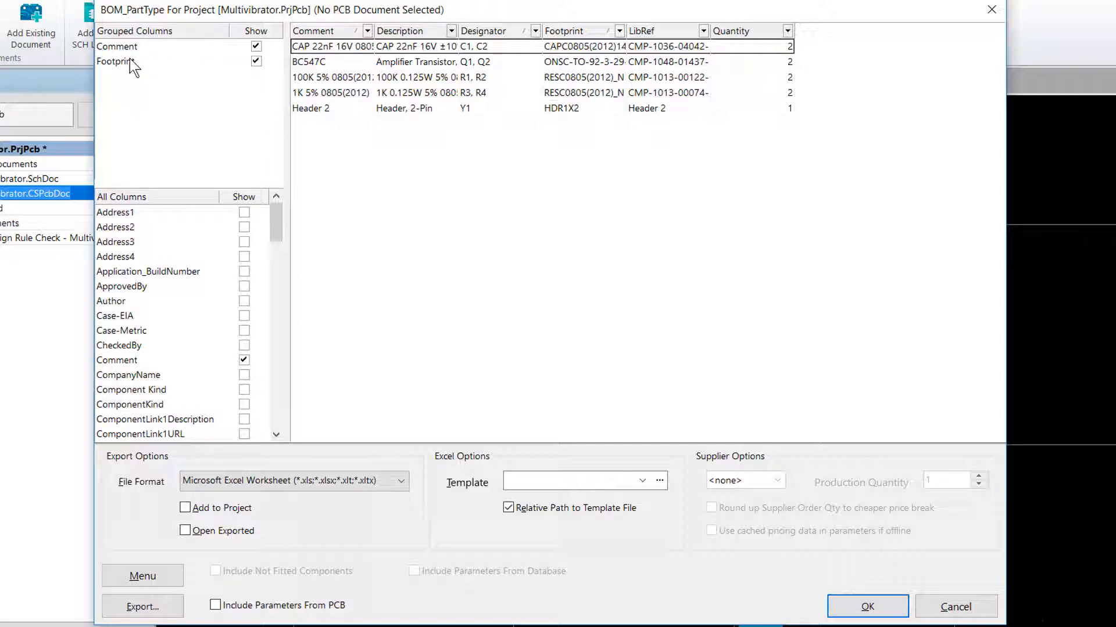
left_click_drag(130, 58, 148, 162)
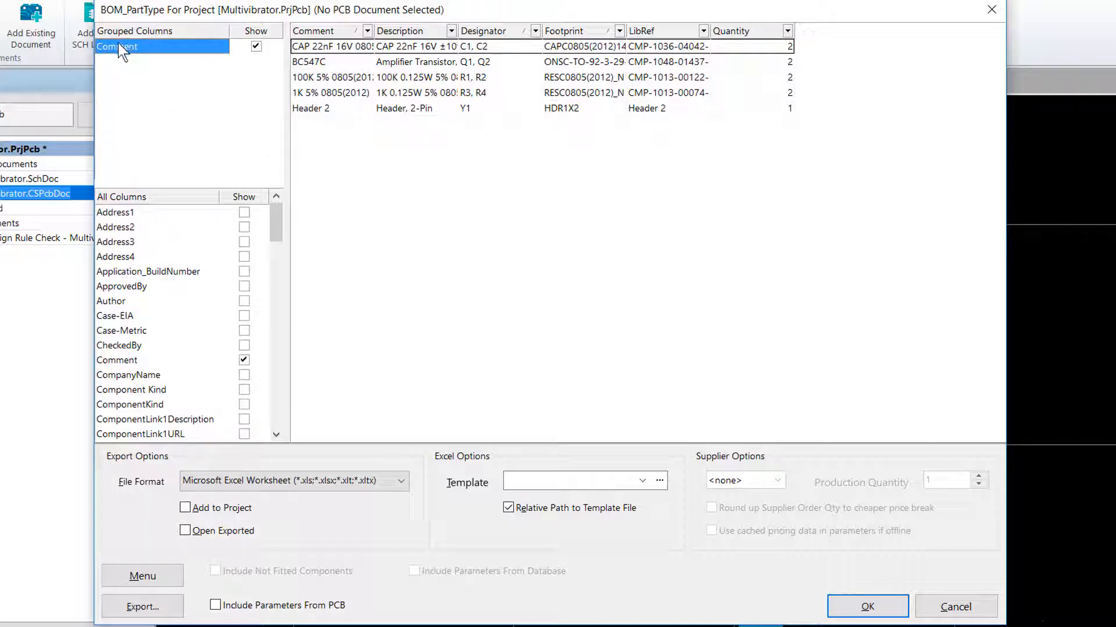
left_click_drag(118, 46, 135, 270)
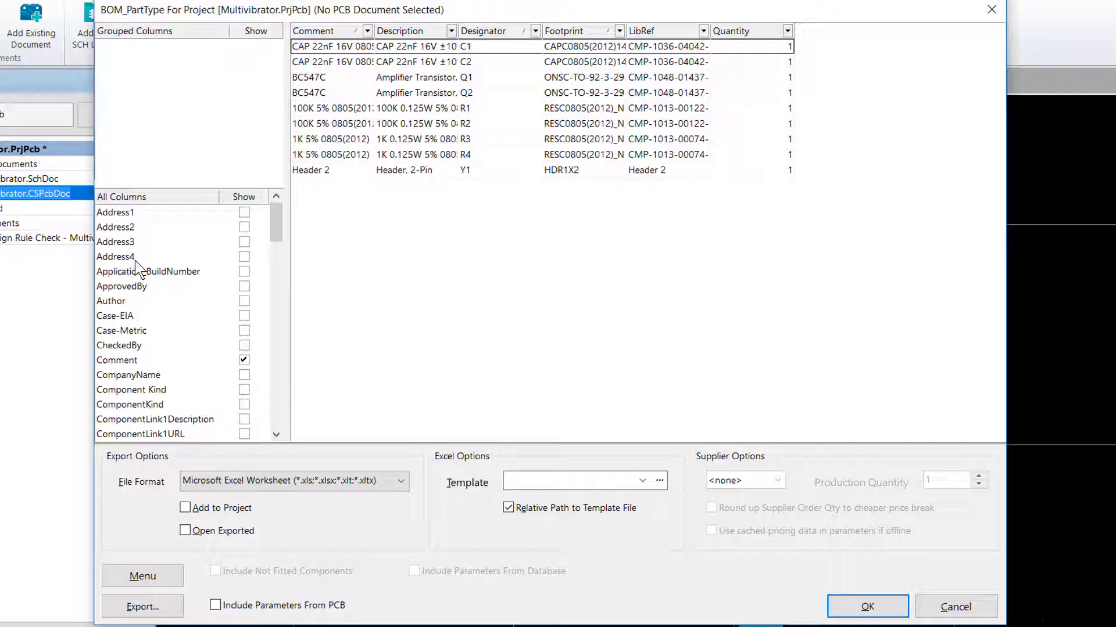
left_click_drag(124, 361, 129, 134)
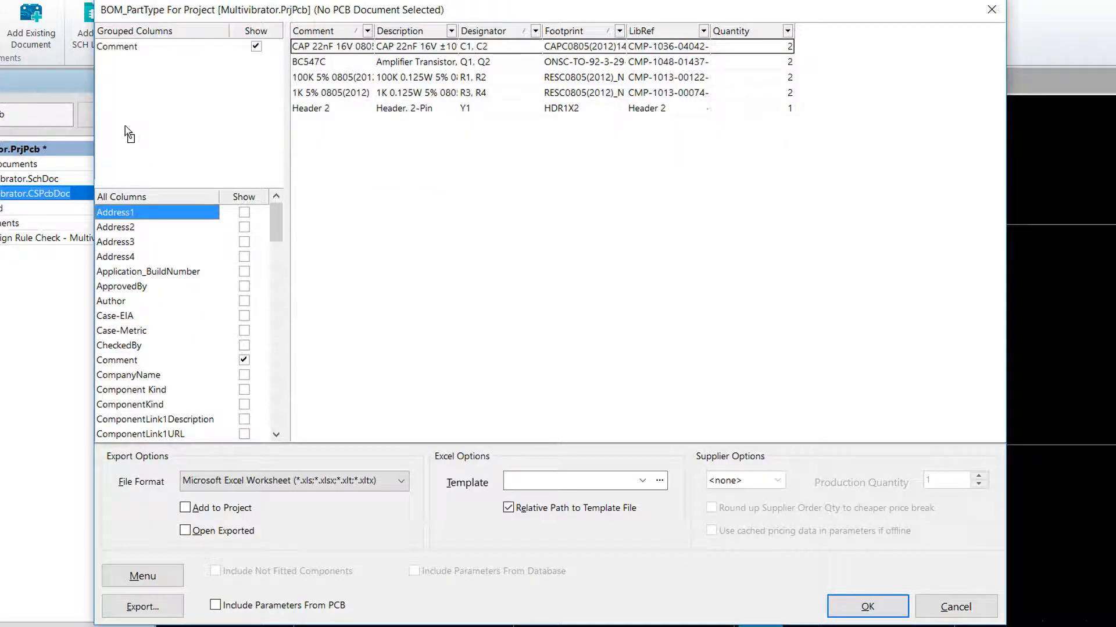
Remove Comment from the bill of materials' grouped columns and place the Description column ahead of the Comment column.
left_click_drag(135, 50, 142, 348)
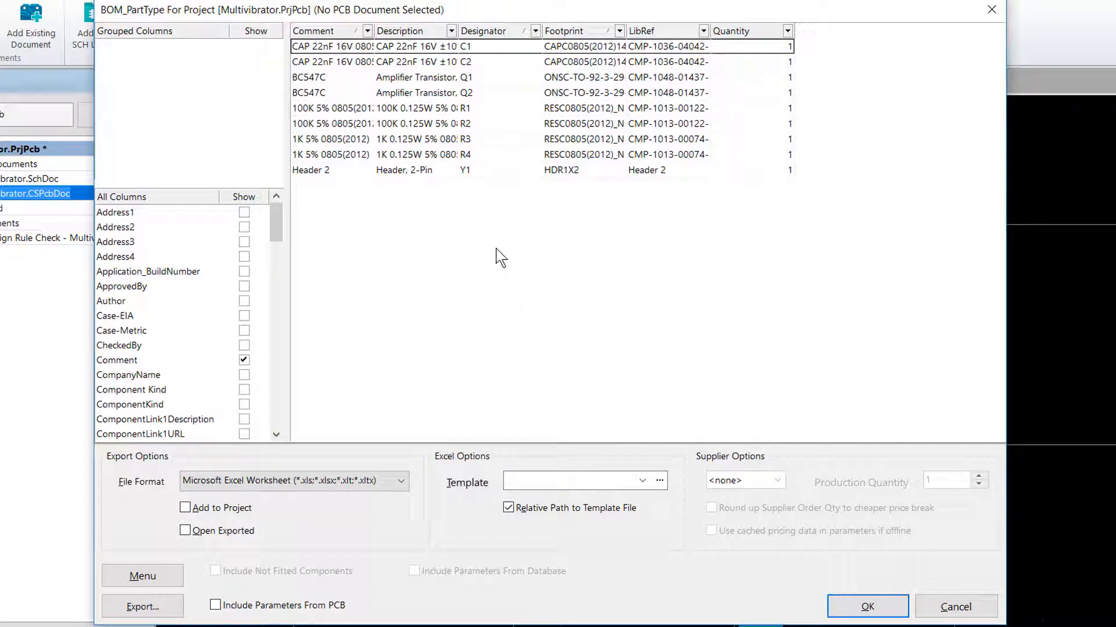
left_click(410, 32)
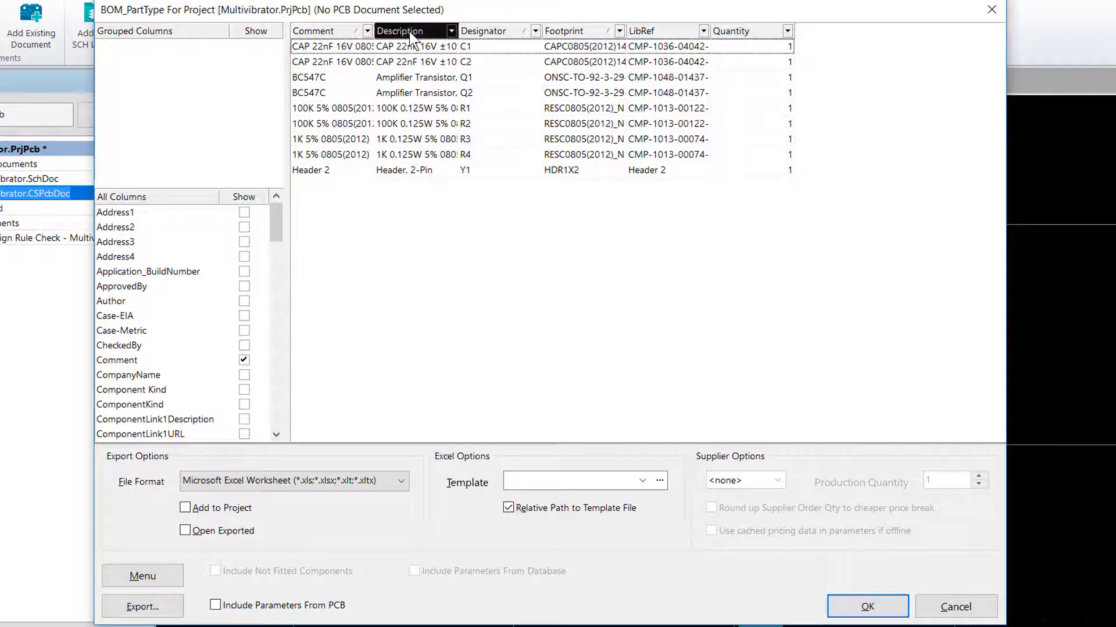
left_click_drag(410, 34, 313, 36)
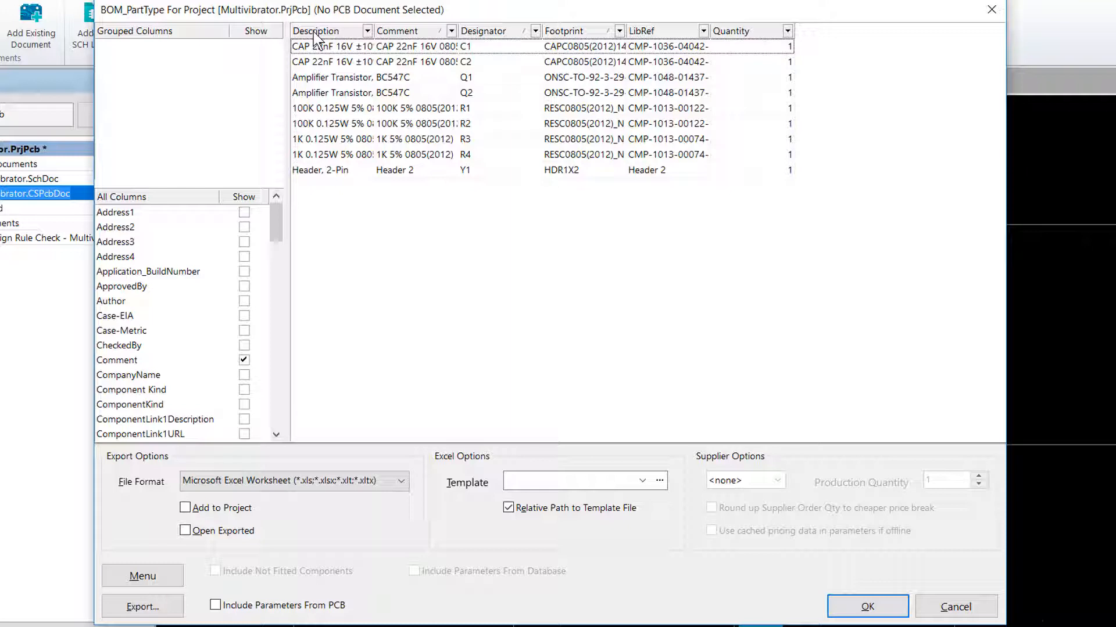
Sort the parts by Designator in descending order and force the columns to fit the view.
left_click(497, 33)
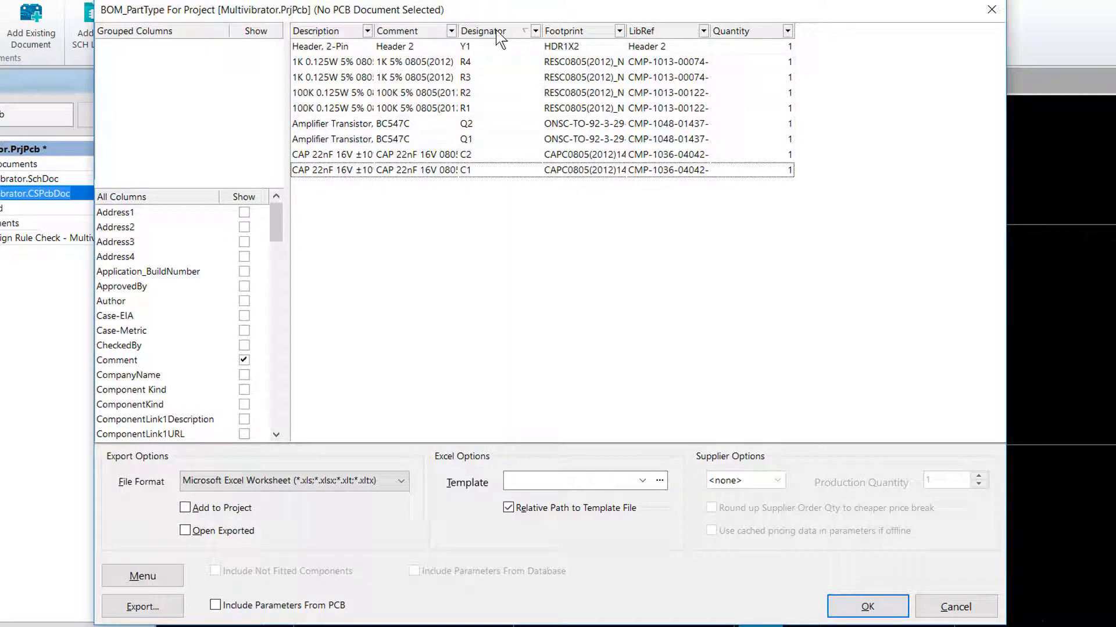
left_click(367, 31)
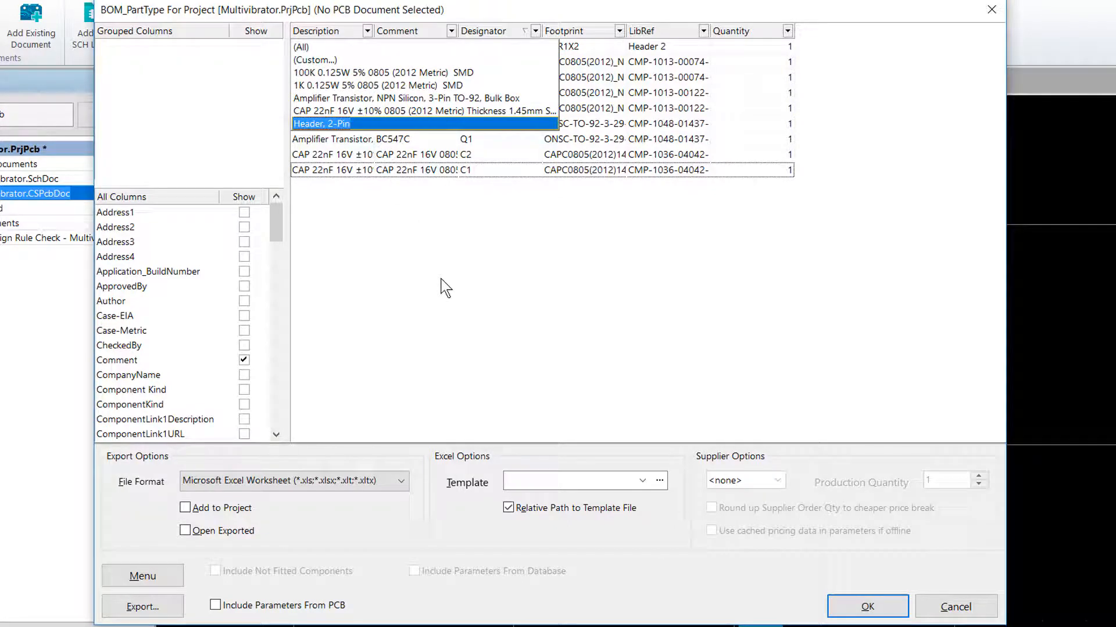
right_click(468, 266)
left_click(524, 327)
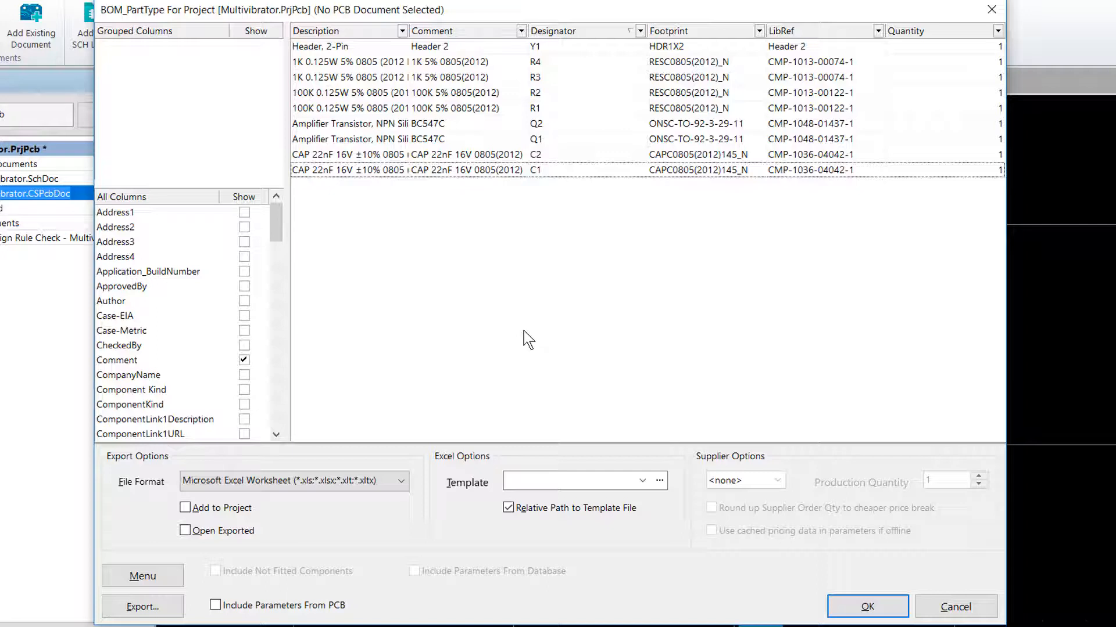
right_click(524, 330)
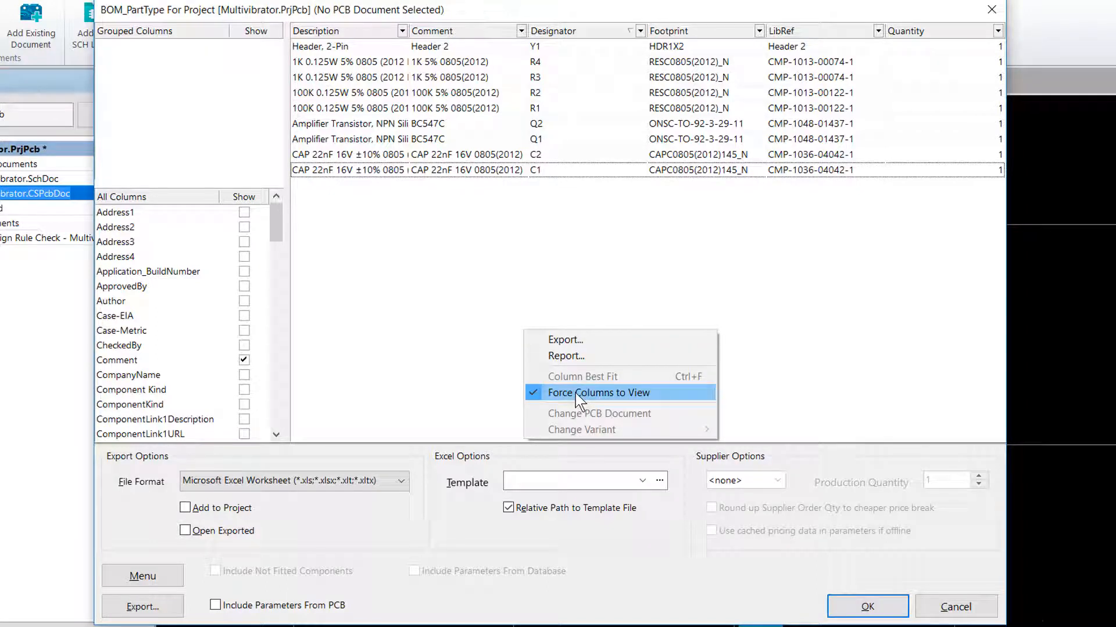
left_click(472, 350)
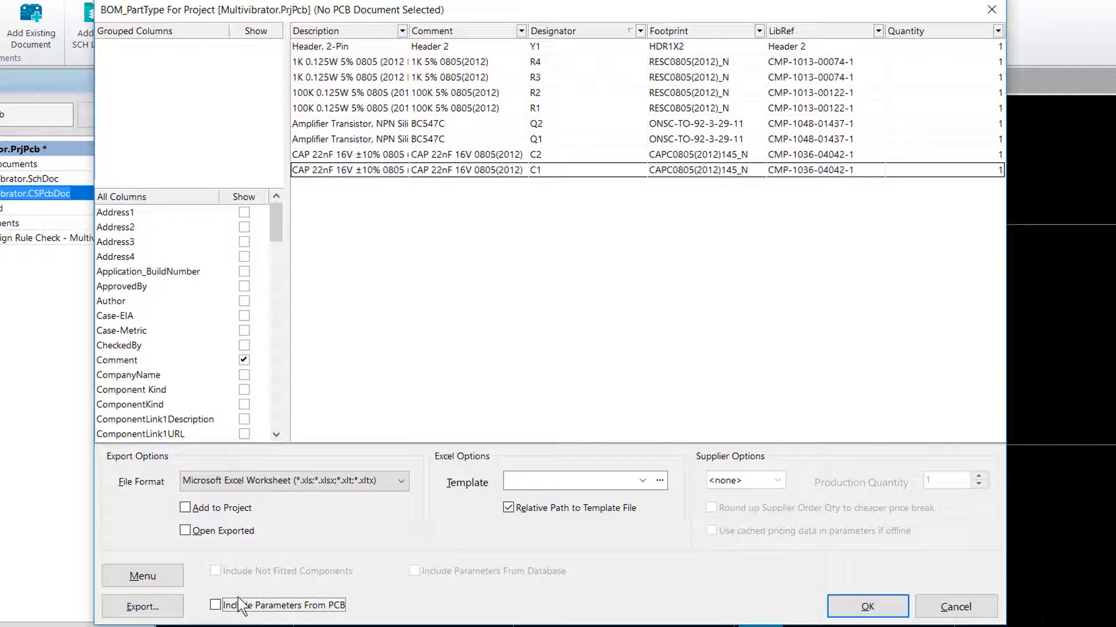
Include the parameters from the PCB to review the additional columns, and exclude those parameters again.
left_click(222, 604)
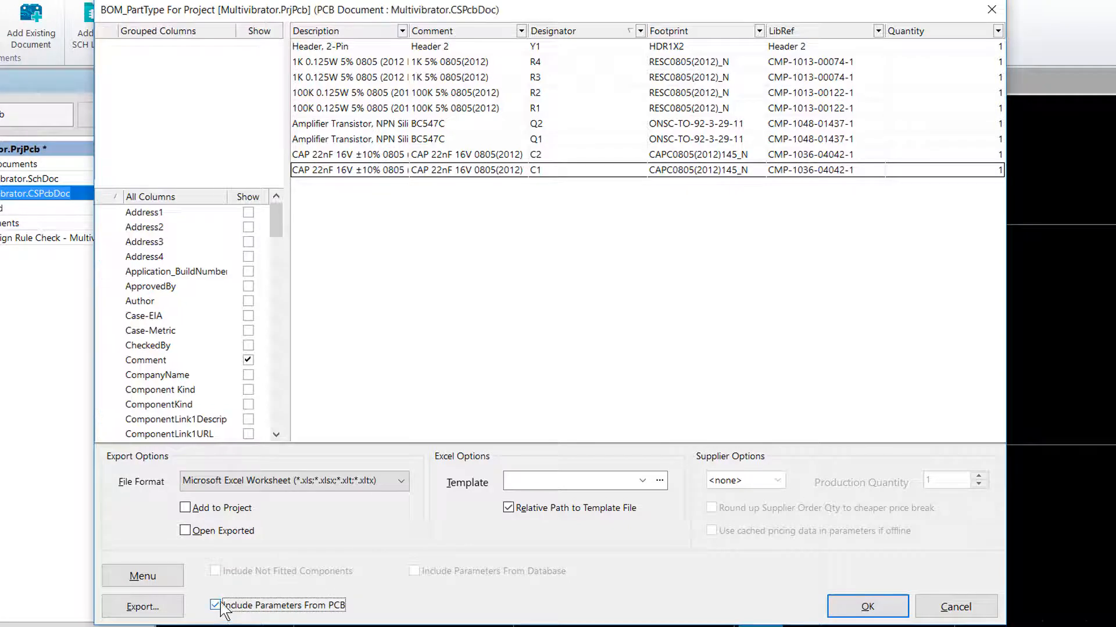
left_click_drag(276, 243, 277, 424)
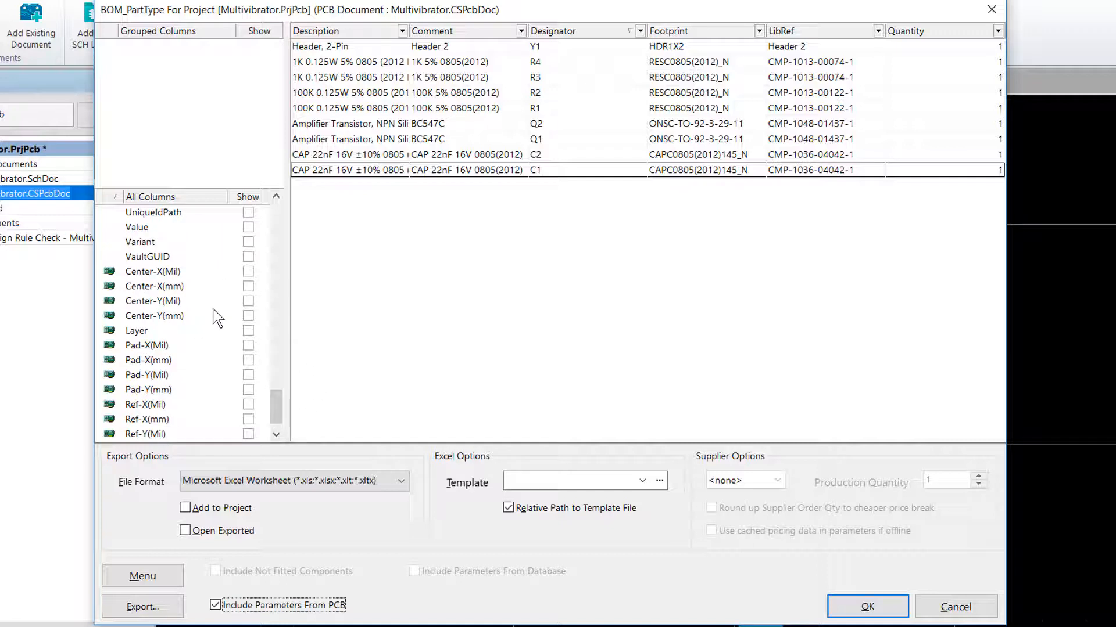
left_click(216, 605)
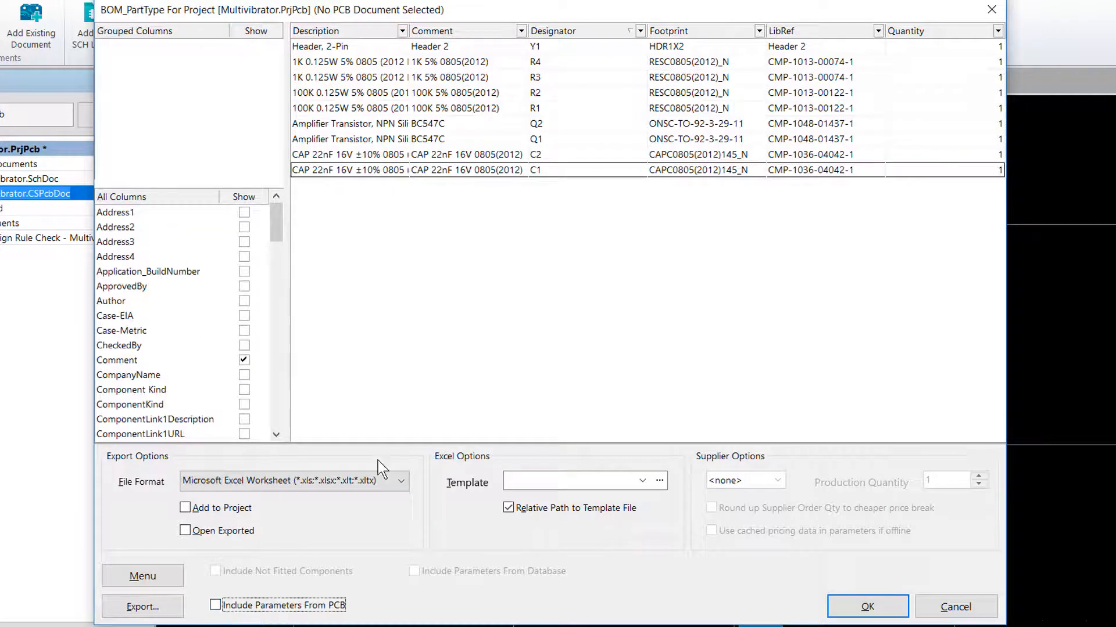
Choose BOM Default Template.XLT as the Excel template and accept the bill of materials configuration.
left_click(642, 480)
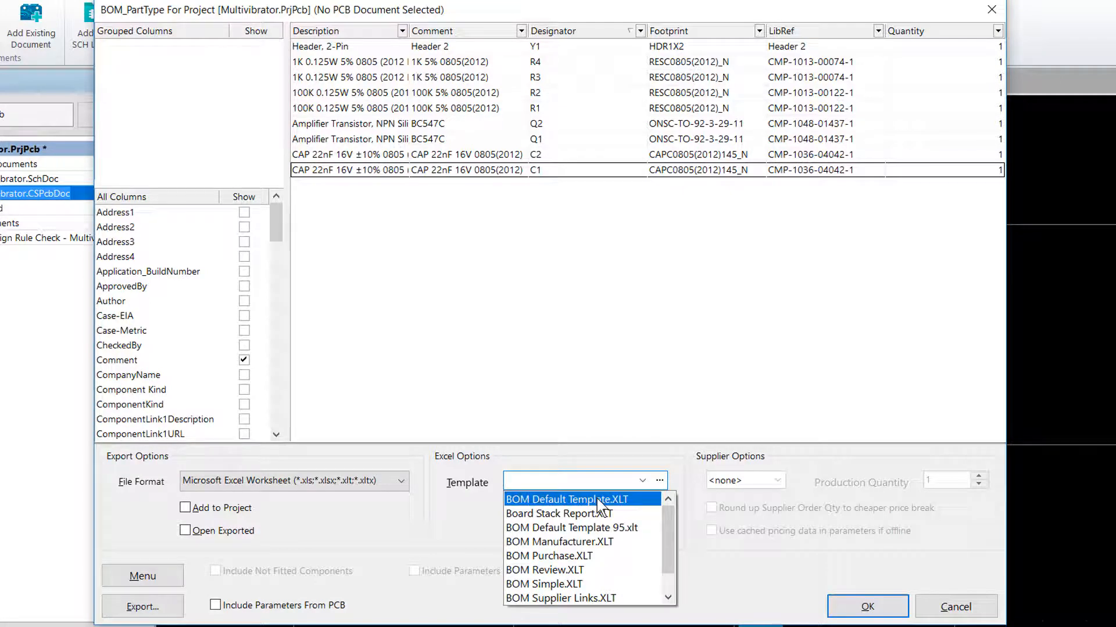
left_click(597, 499)
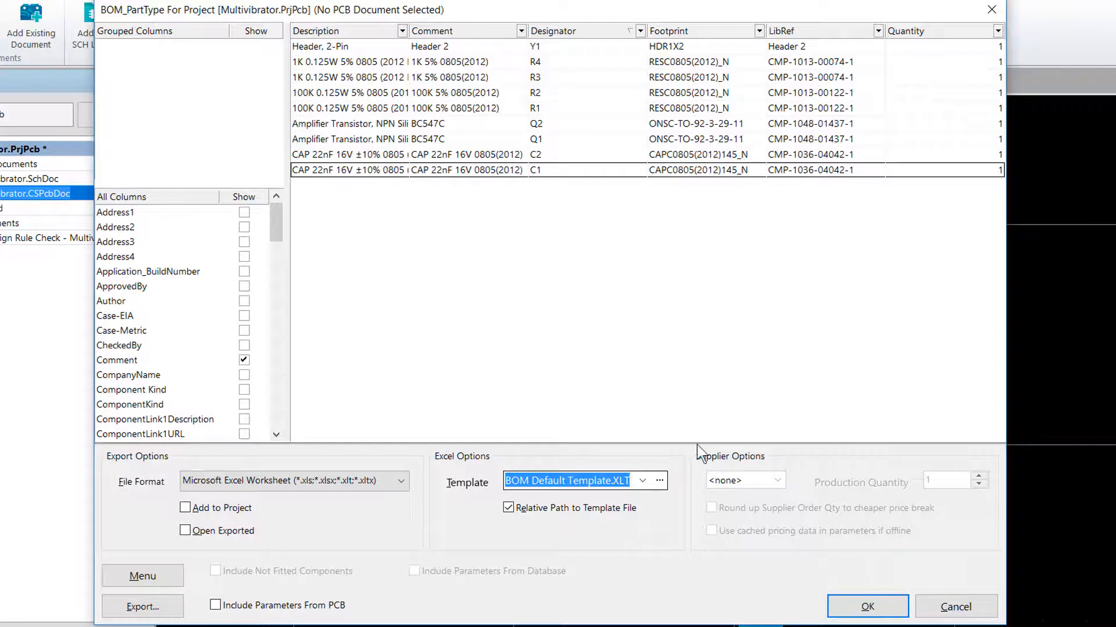
left_click(868, 607)
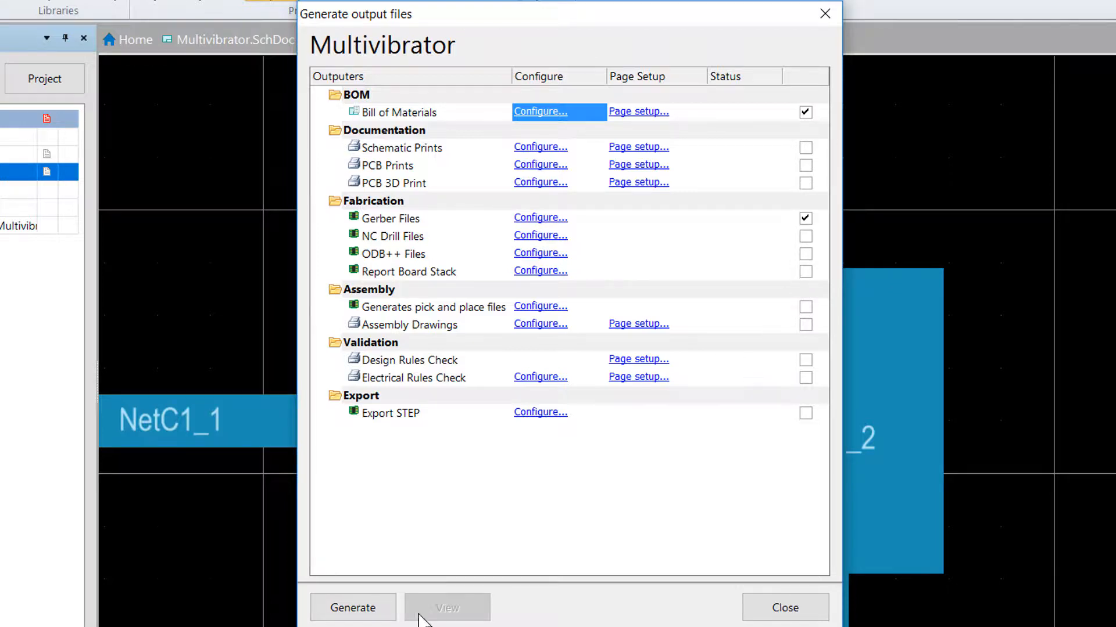
Generate the bill of materials and Gerber files, and close the output generation dialog.
left_click(347, 605)
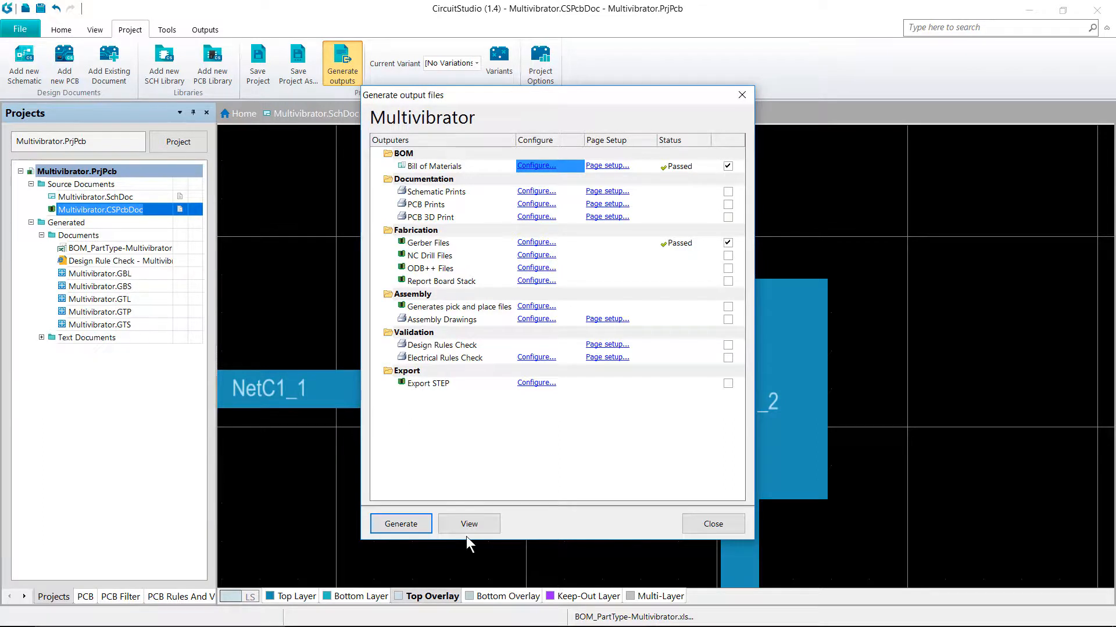
left_click(710, 529)
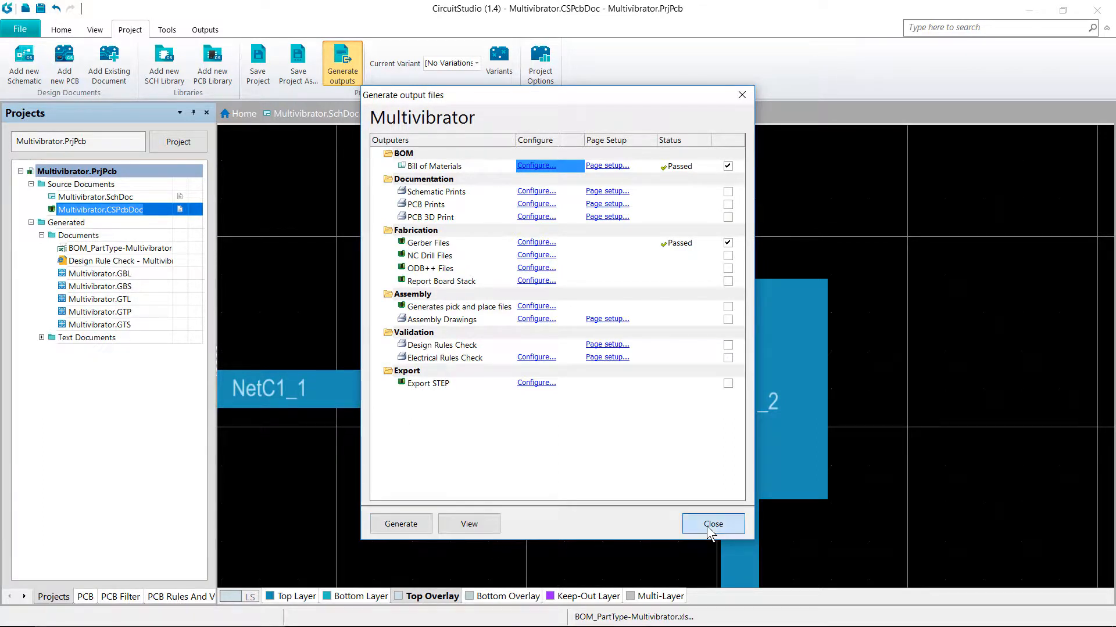
Check the output path in the project options and leave the options without making changes.
left_click(545, 86)
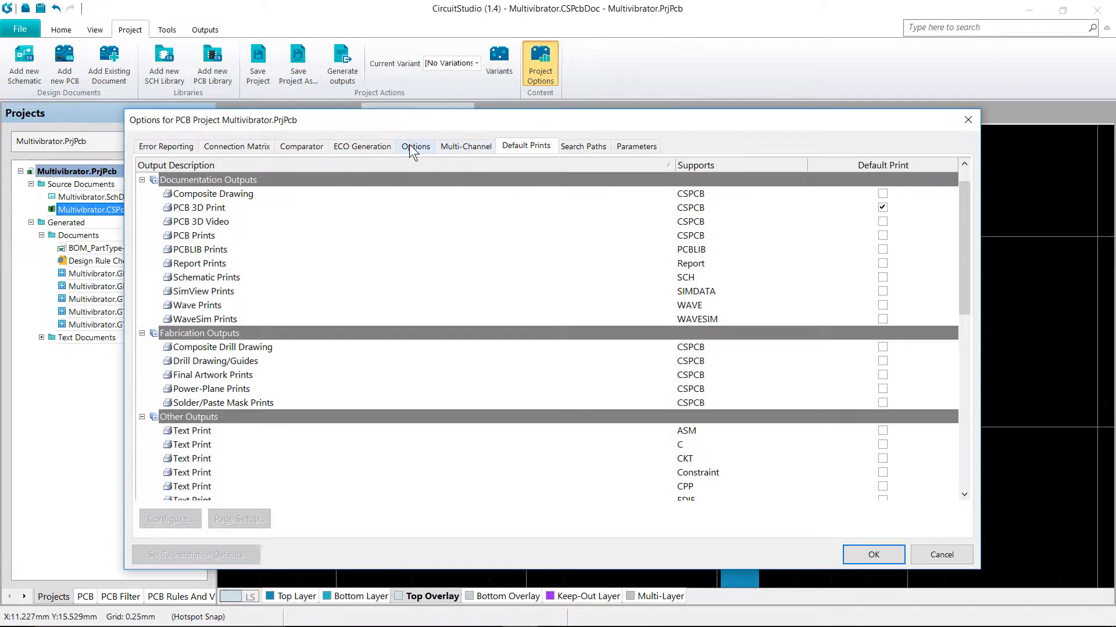
left_click(415, 146)
left_click(574, 173)
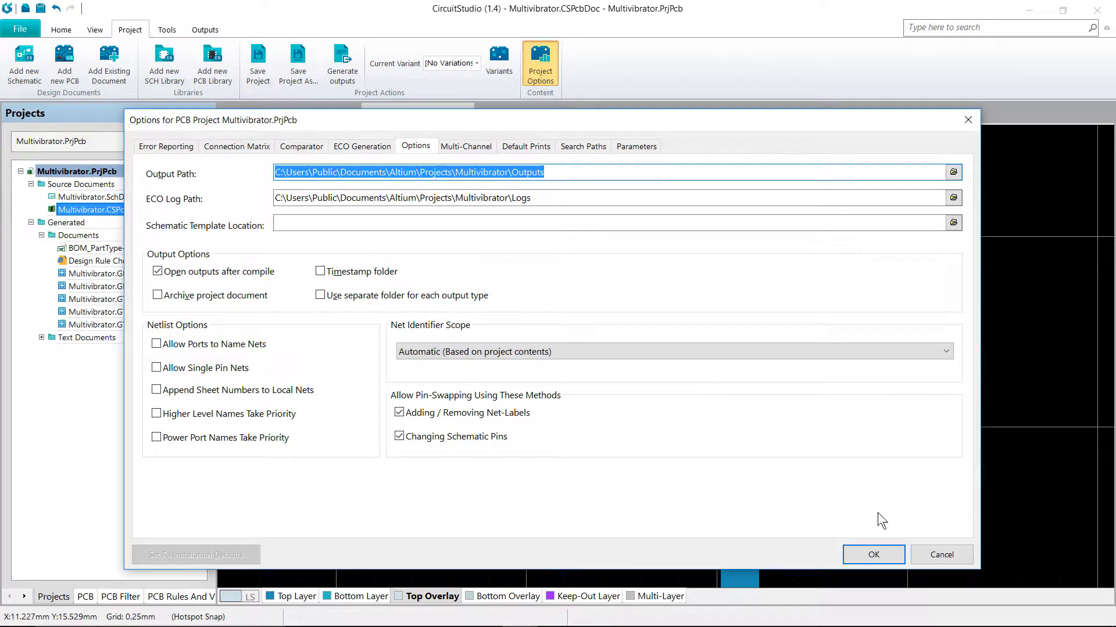
left_click(919, 549)
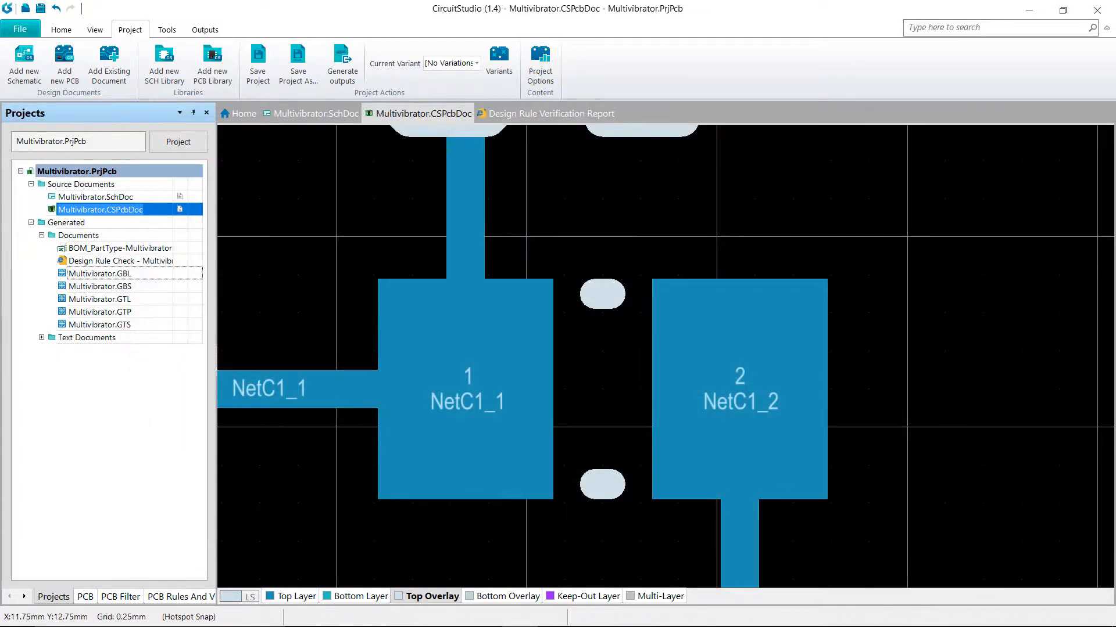
Switch to File Explorer and inspect the Gerber and BOM folders under the Multivibrator project's Default Configuration\Outputs folder.
left_click(411, 621)
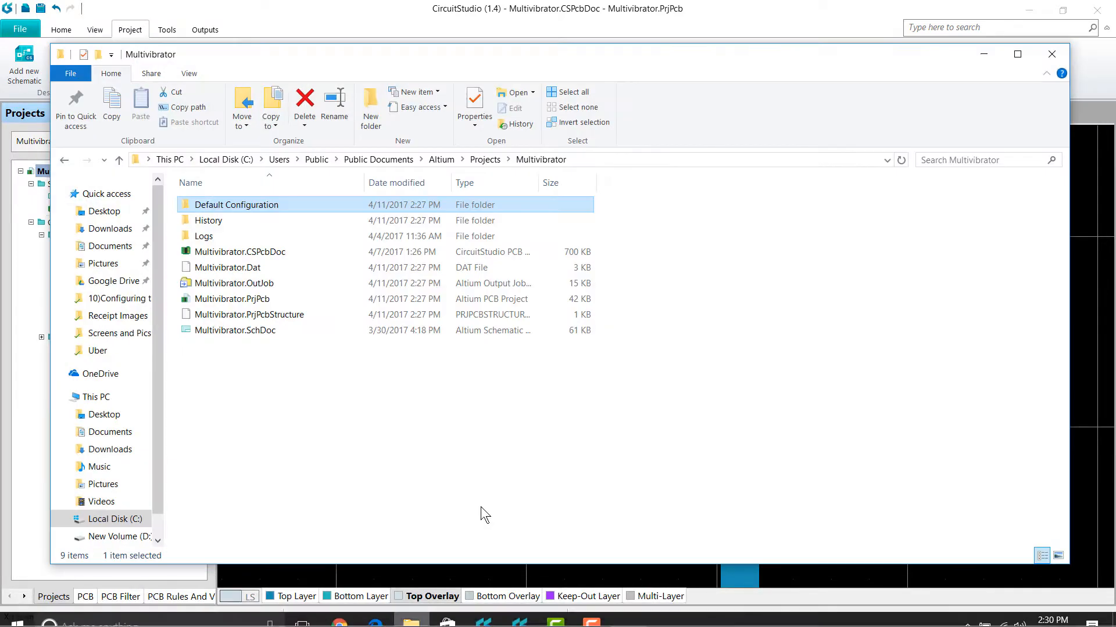
double_click(237, 204)
double_click(237, 204)
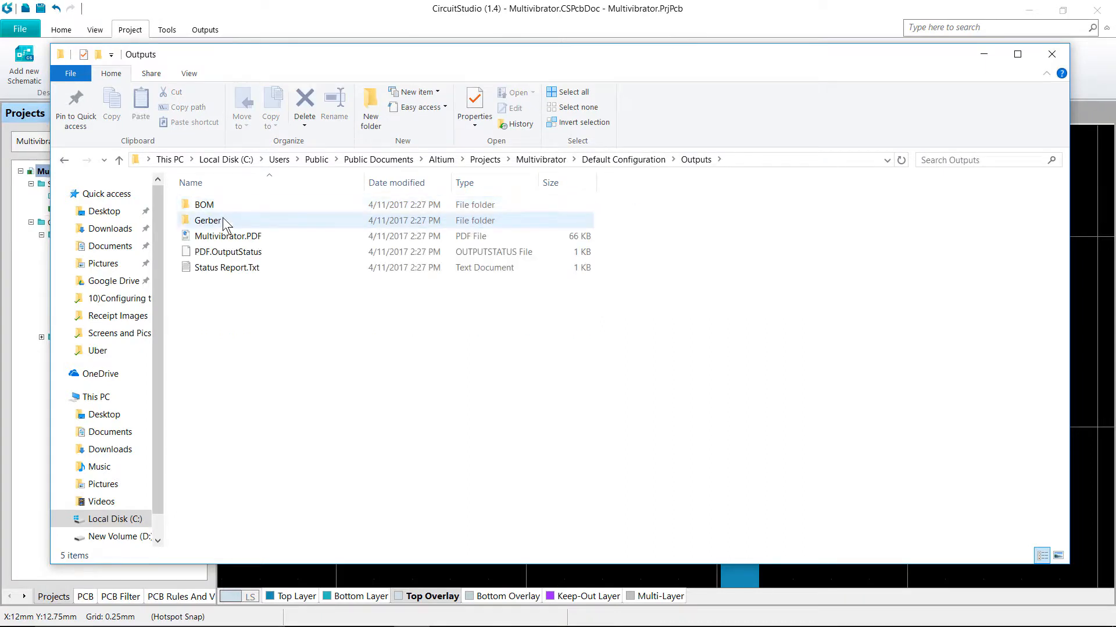
double_click(223, 219)
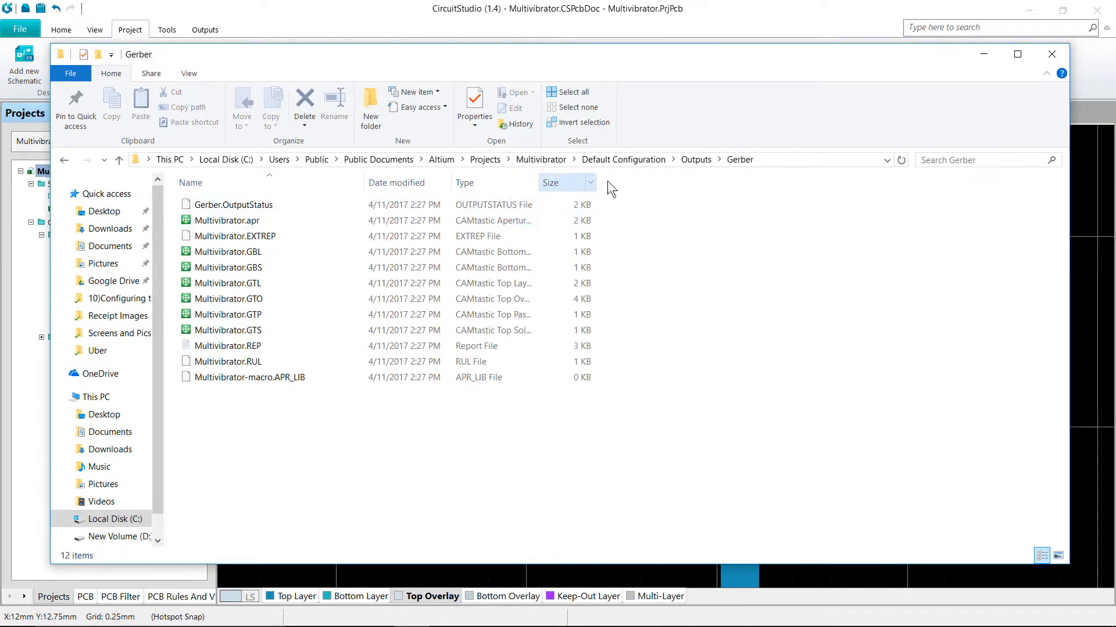
left_click(692, 162)
double_click(243, 205)
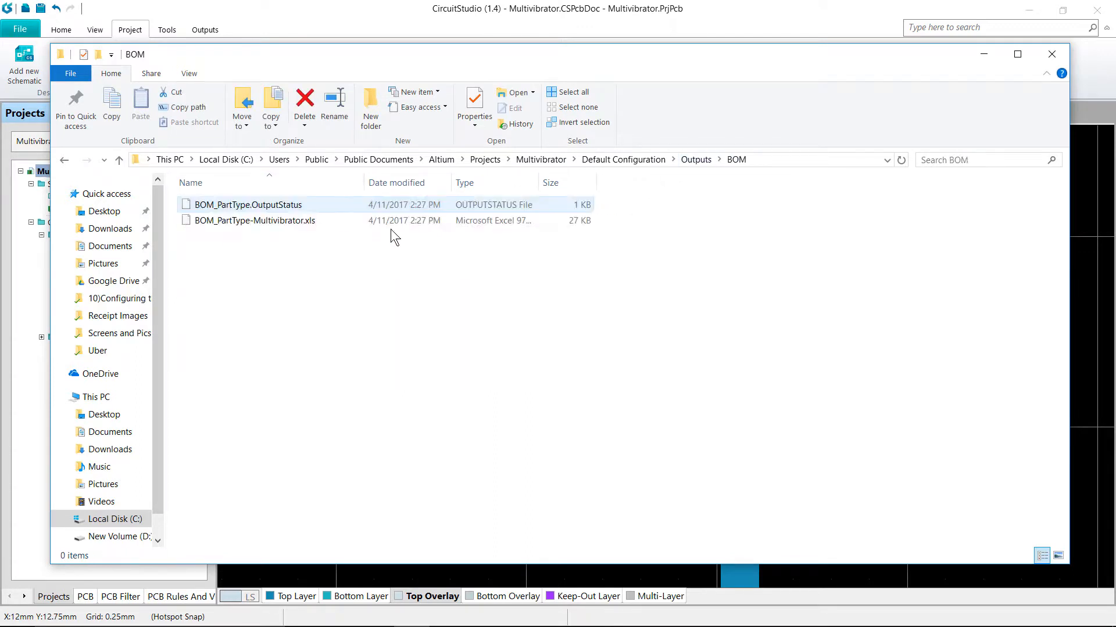